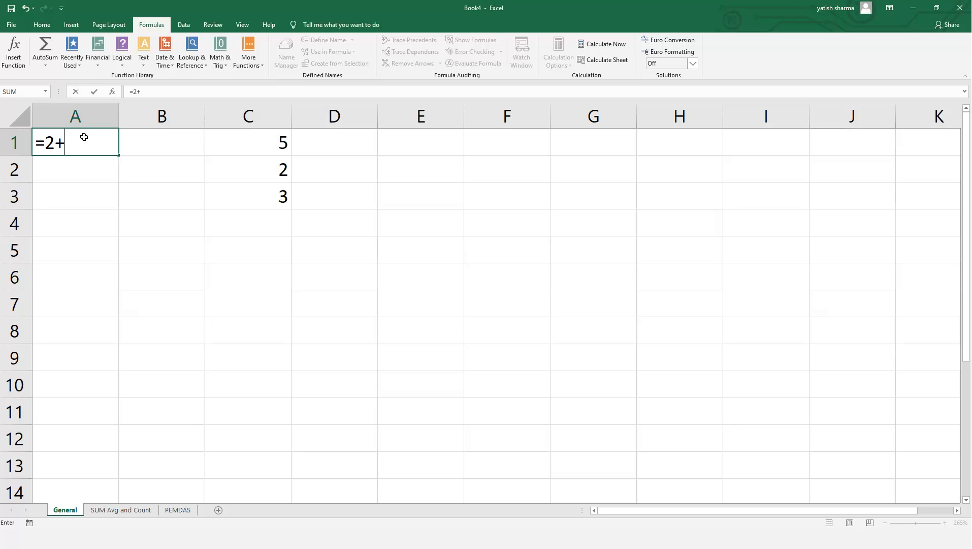
- Complete the formula =2+2 in cell A1 and enter the formula =5-2 in cell A2
text(2)
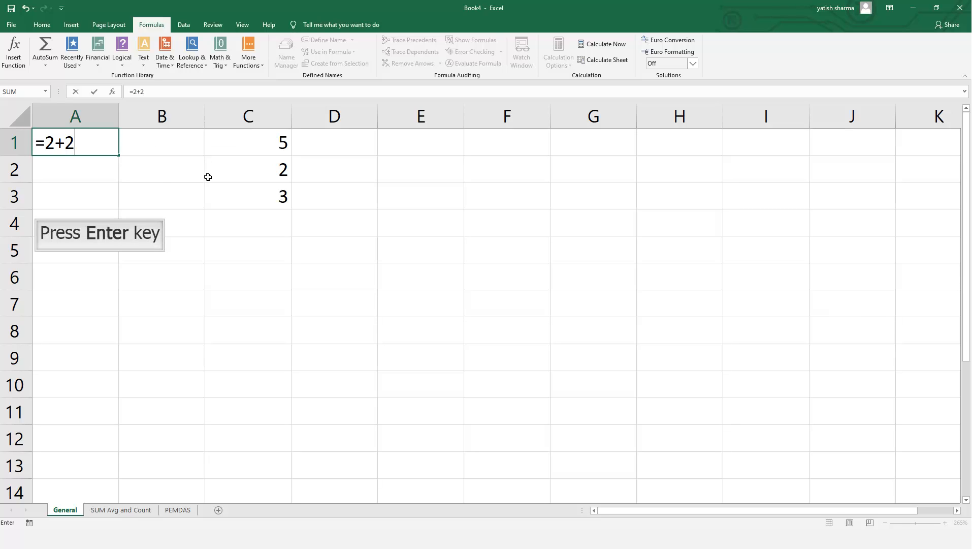
key(Return)
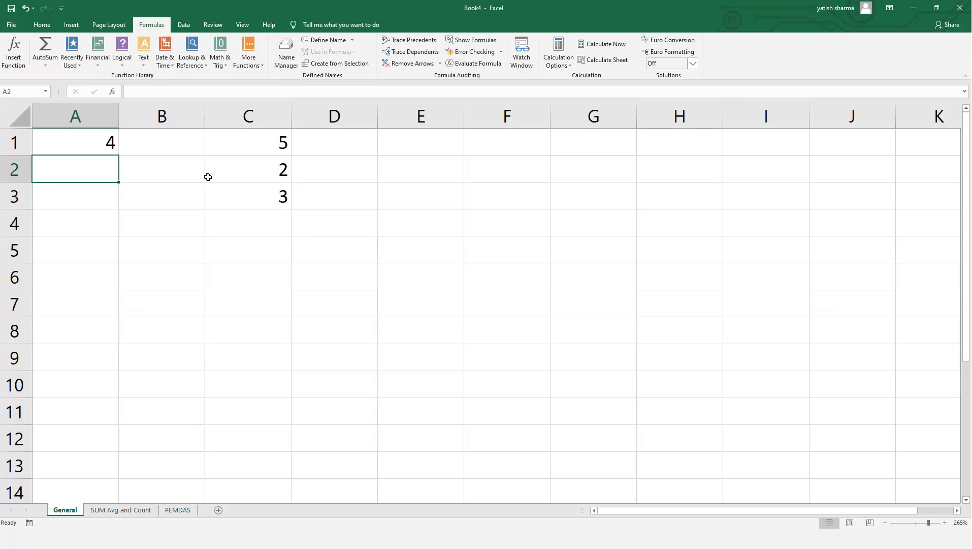
text(=5-)
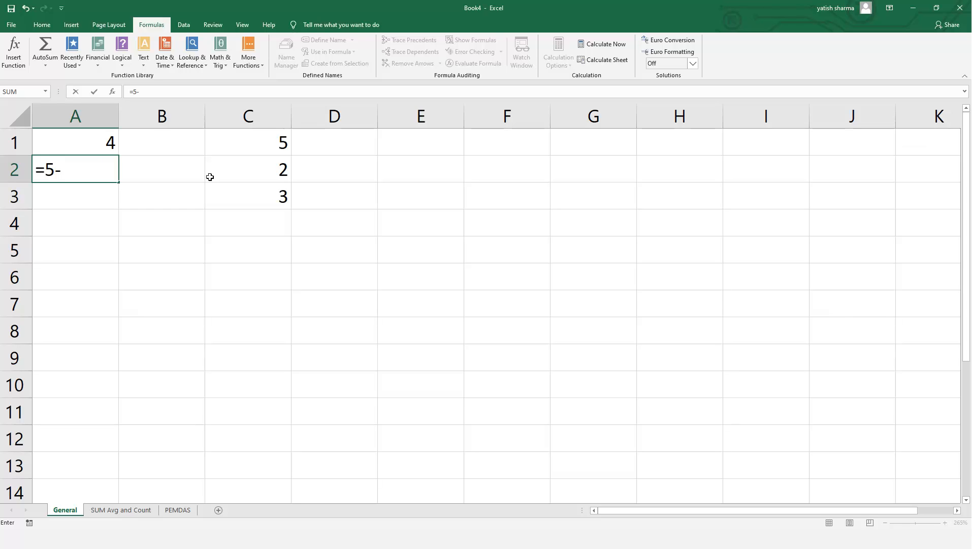
text(2)
key(Return)
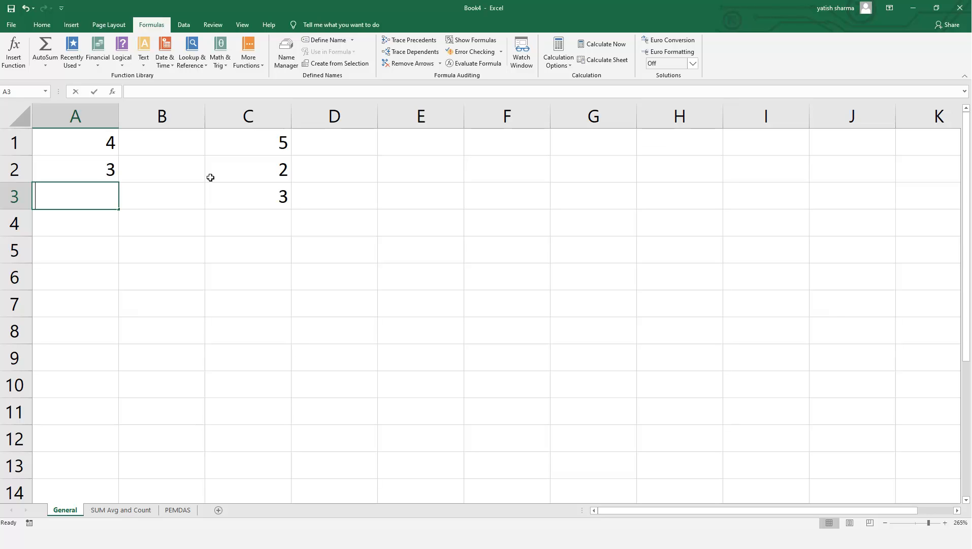
- Enter the multiplication formula =5*2 in cell A3
text(=5*)
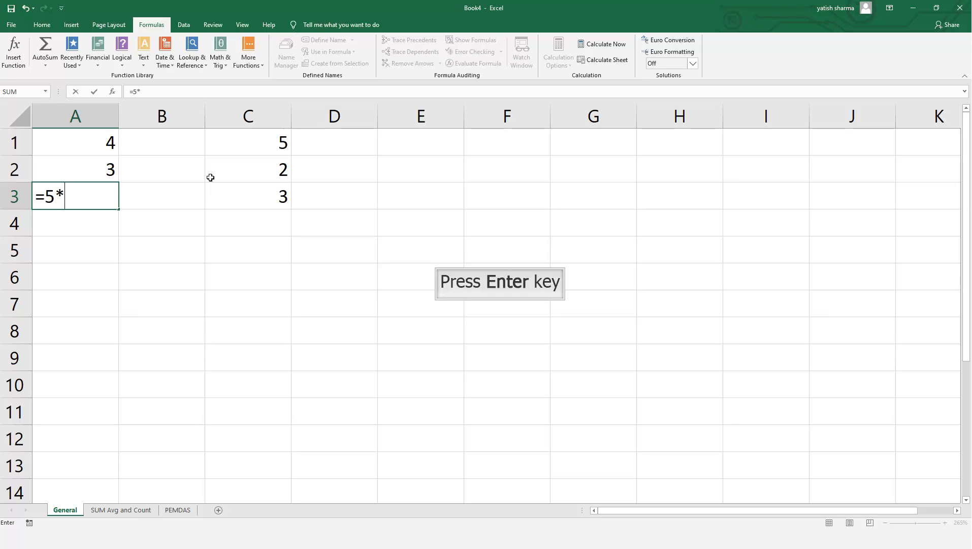
click(210, 177)
key(Return)
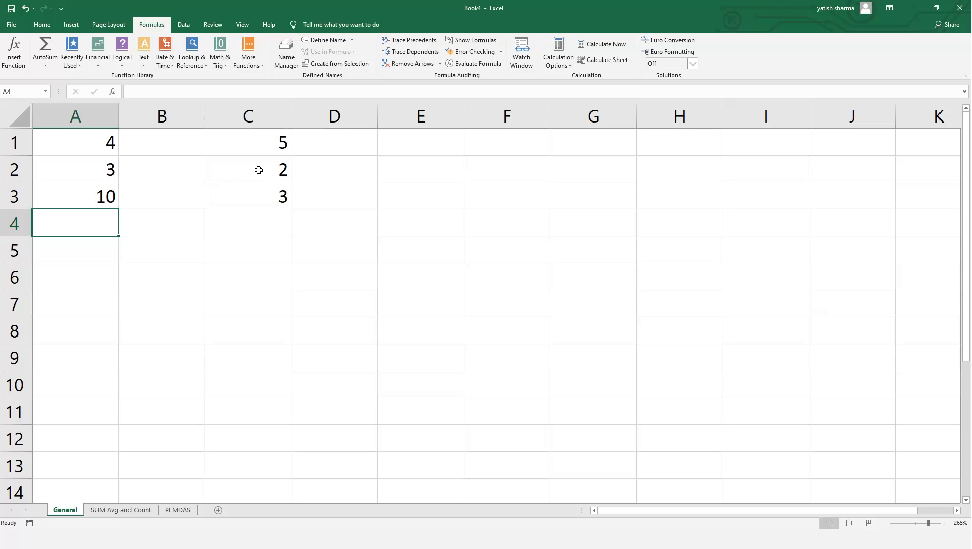
- Change the value in cell C1 to 1
click(280, 140)
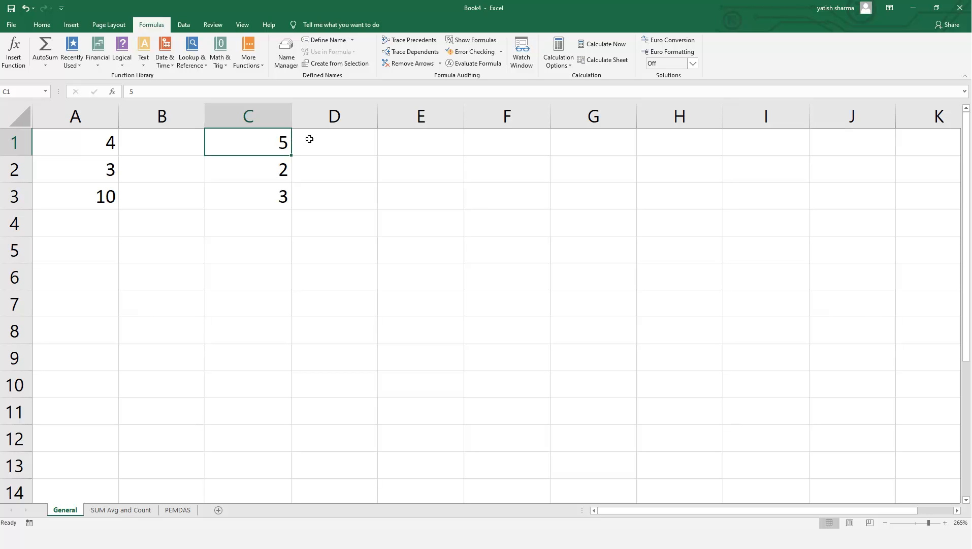
text(1)
key(Return)
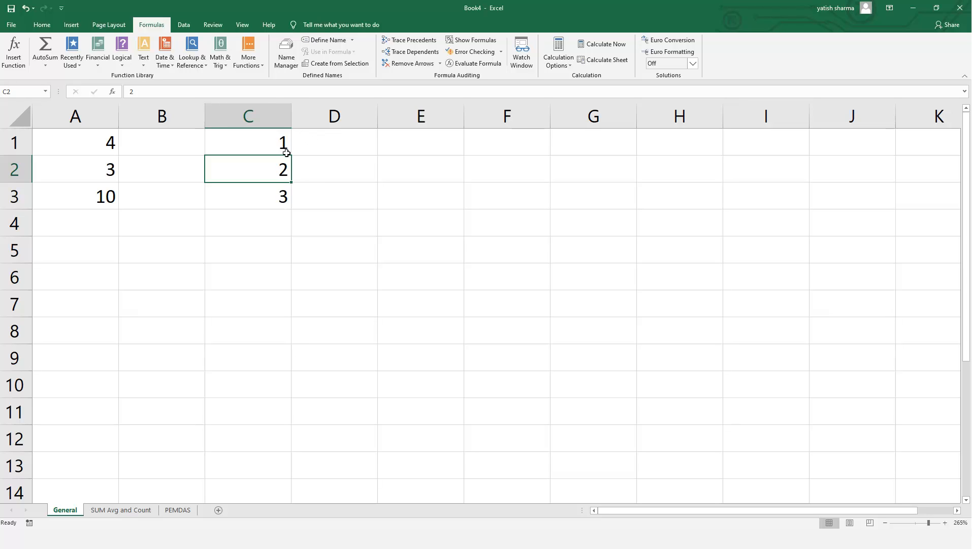
- Add the three numbers in column C with the cell-reference formula =C3+C2+C1 in cell C4
click(276, 212)
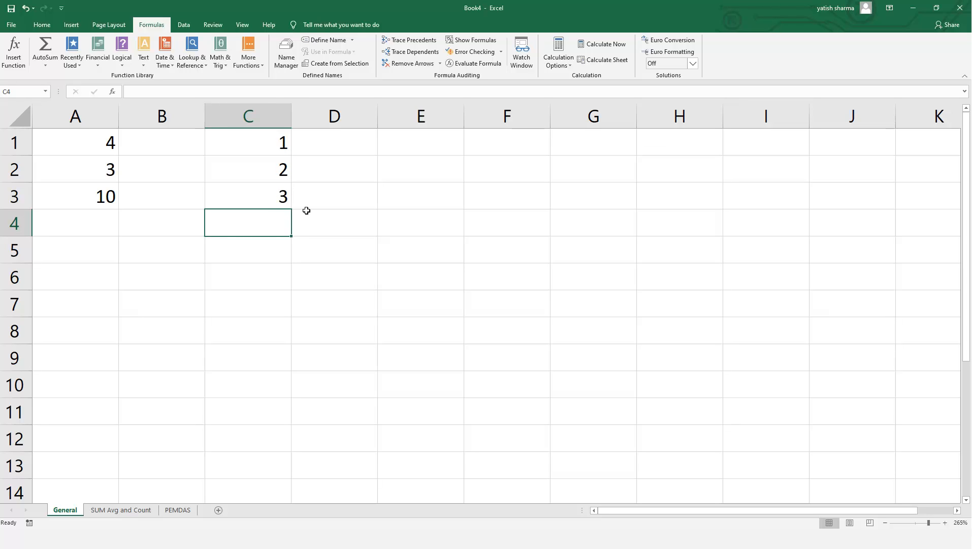
text(=)
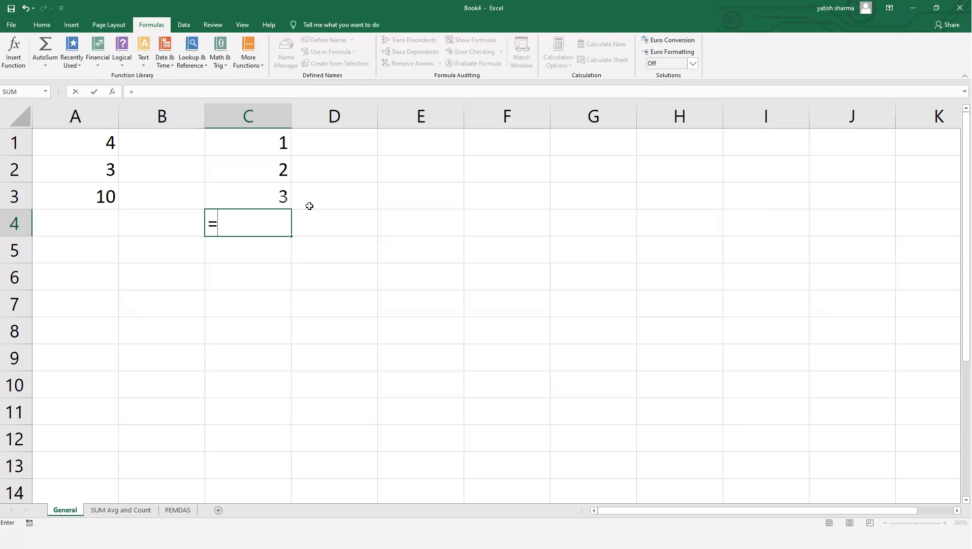
click(277, 200)
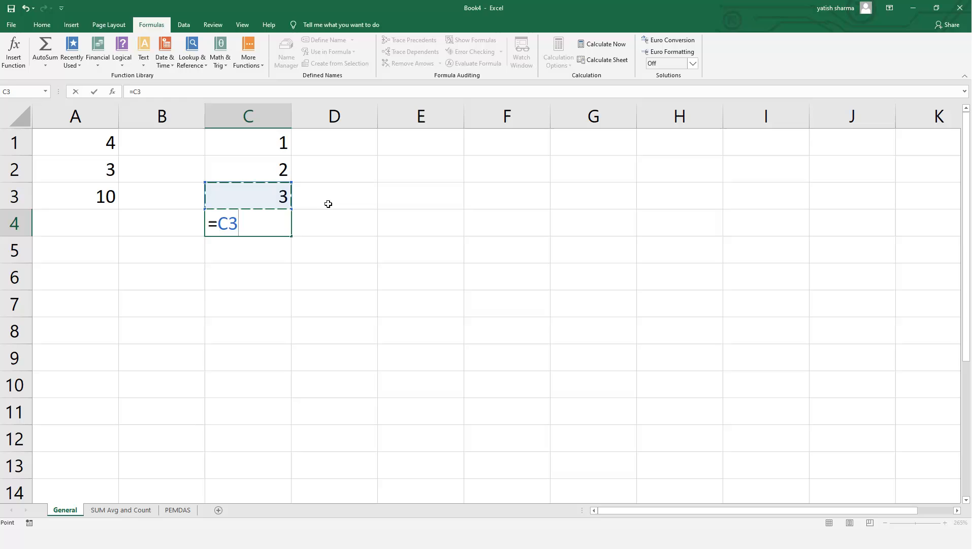
text(+)
click(281, 167)
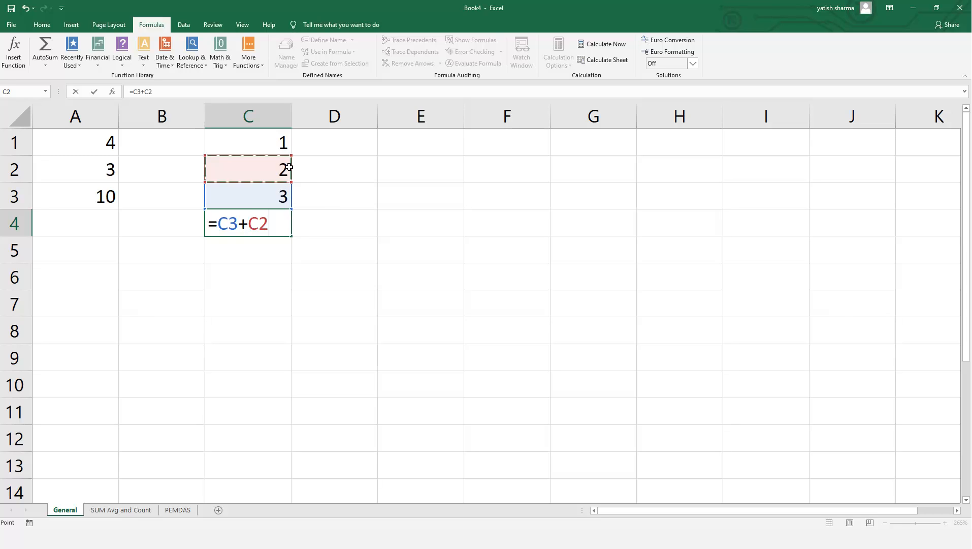
text(+)
click(276, 147)
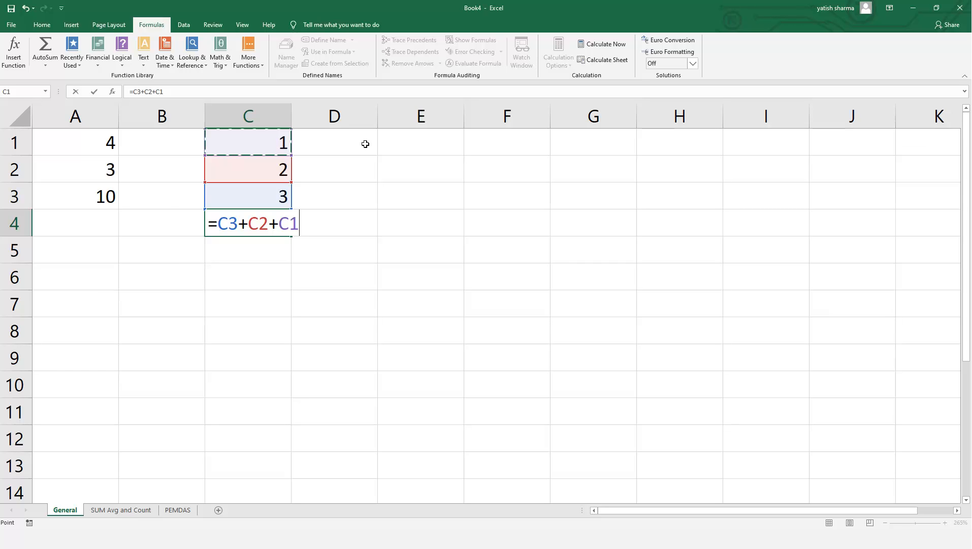
key(Return)
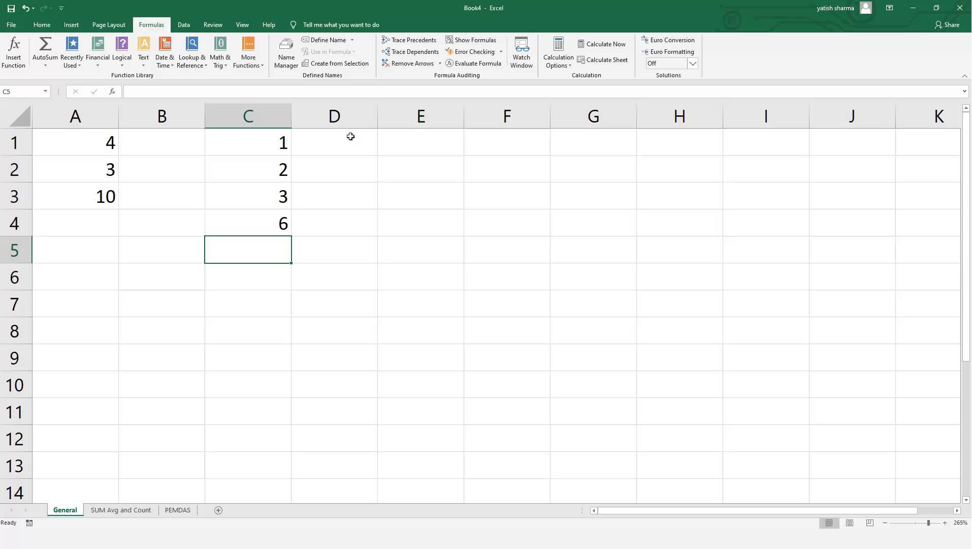
- Change the values in cells C1 and C2 to 5 each
click(268, 144)
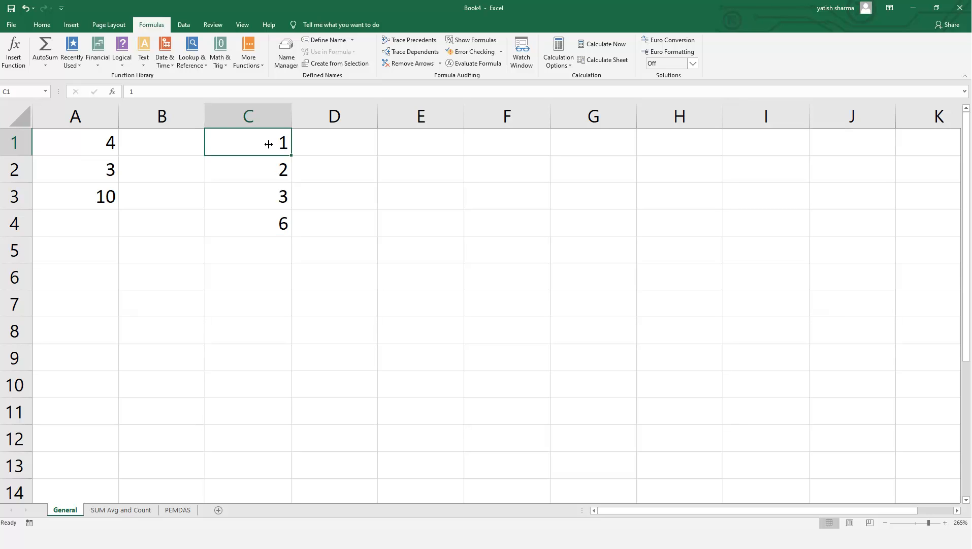
double_click(269, 144)
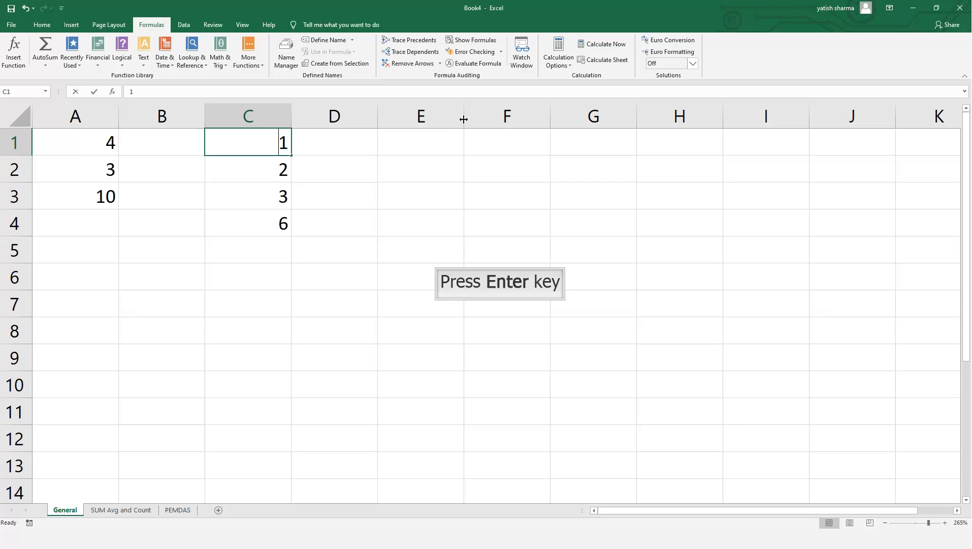
key(Return)
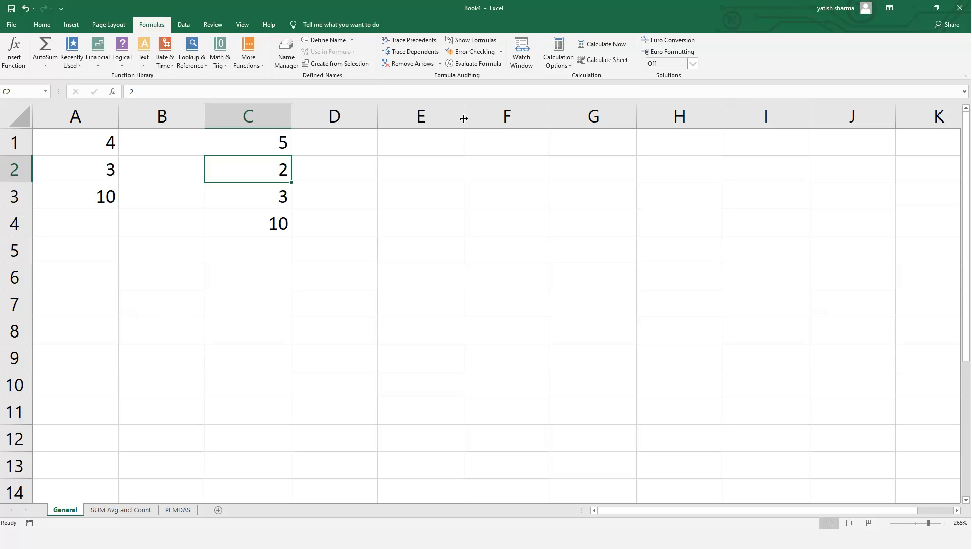
text(5)
key(Return)
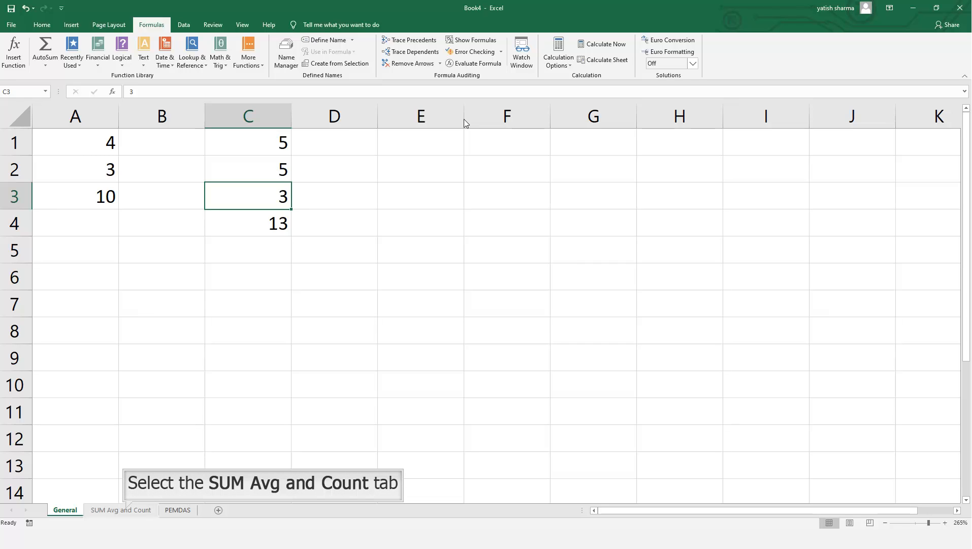
- On the SUM Avg and Count sheet, total column A in cell A16 with =SUM(A1:A15)
click(126, 510)
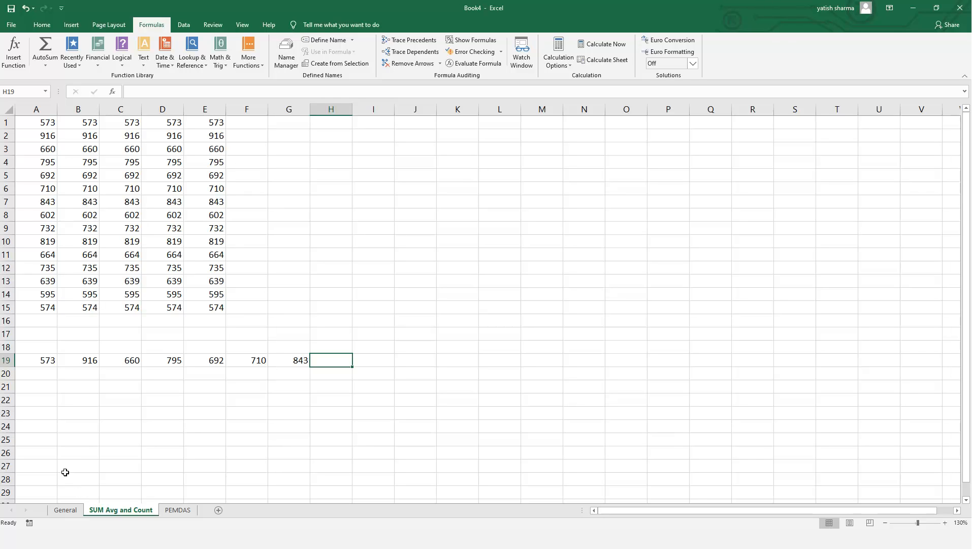
click(39, 320)
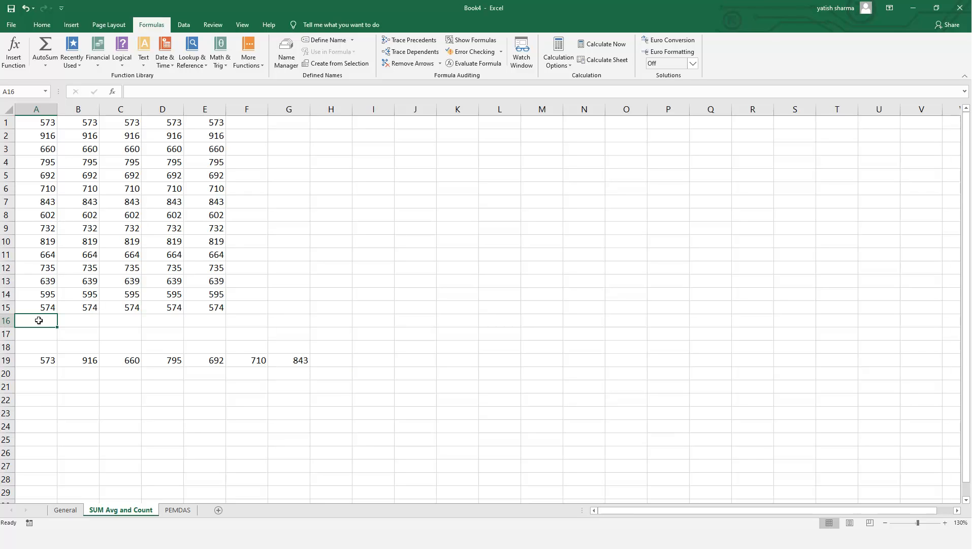
text(=su)
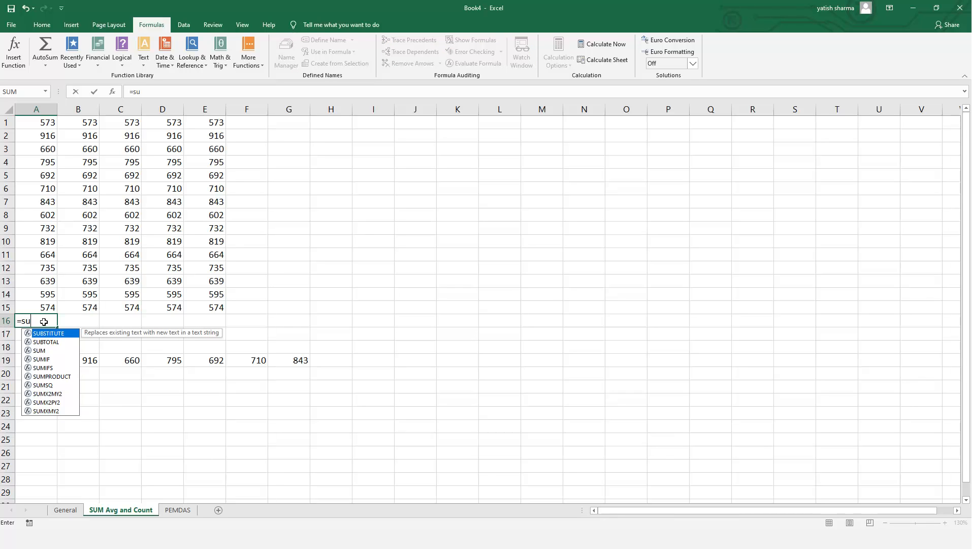
text(m)
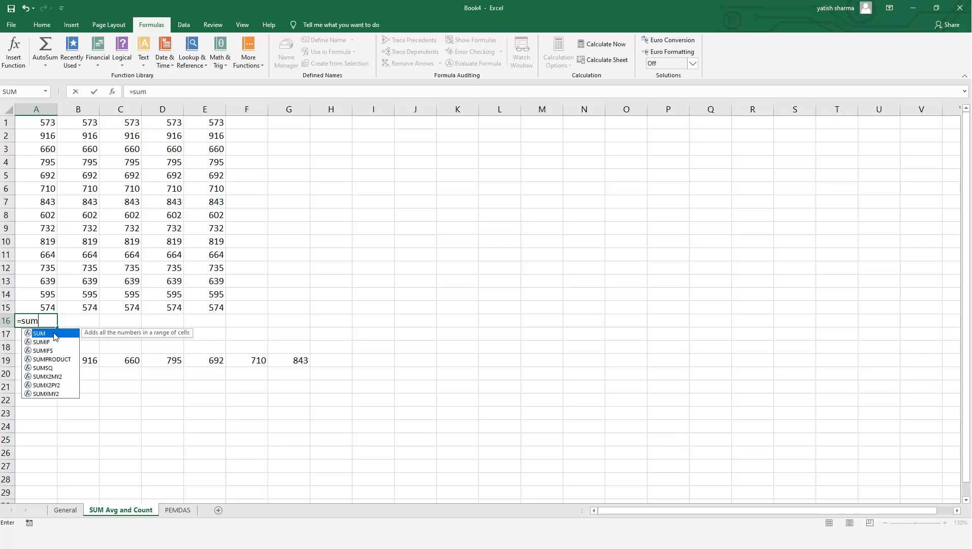
key(Tab)
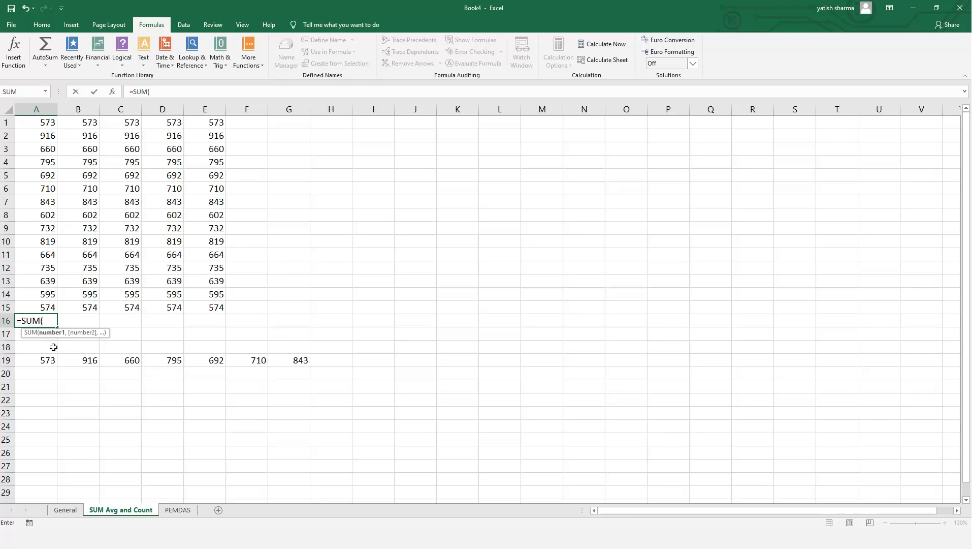
click(47, 308)
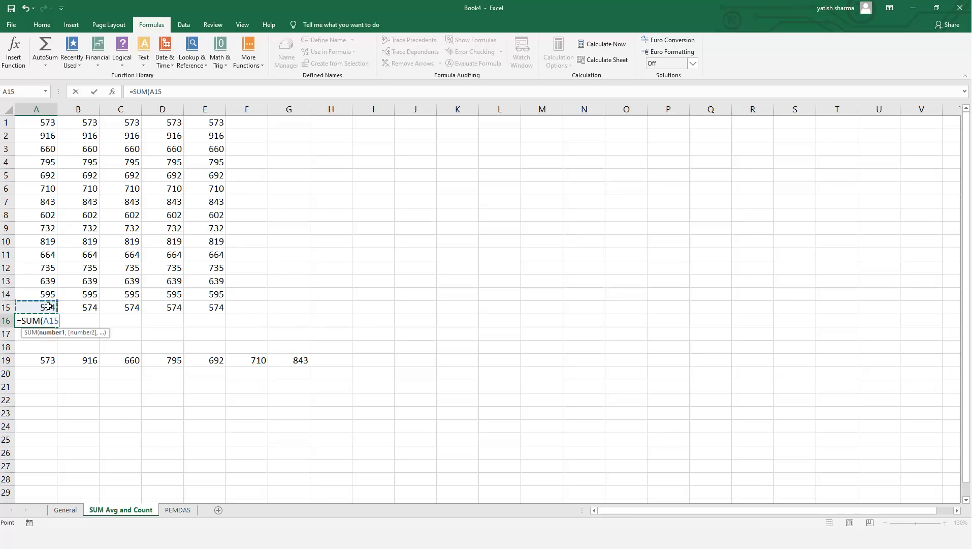
drag(47, 301, 39, 125)
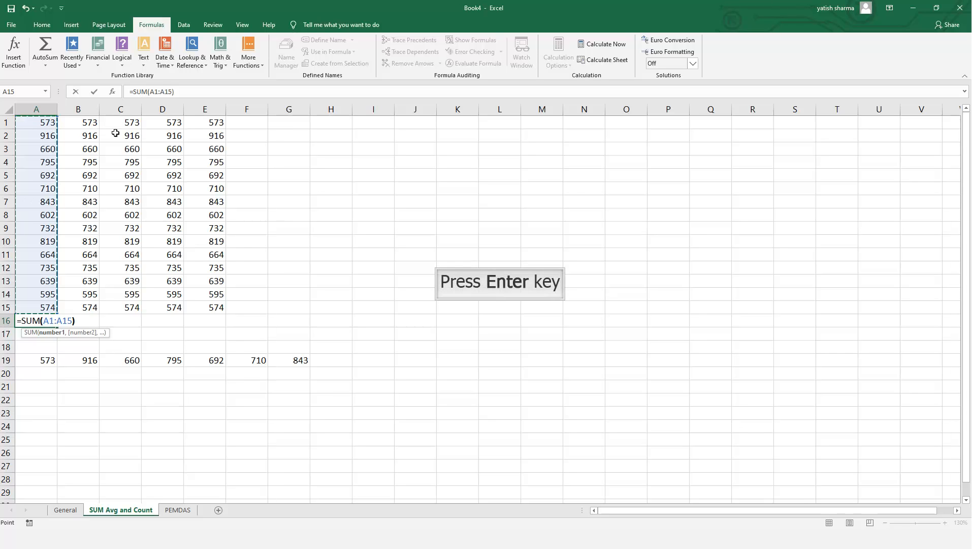
key(Return)
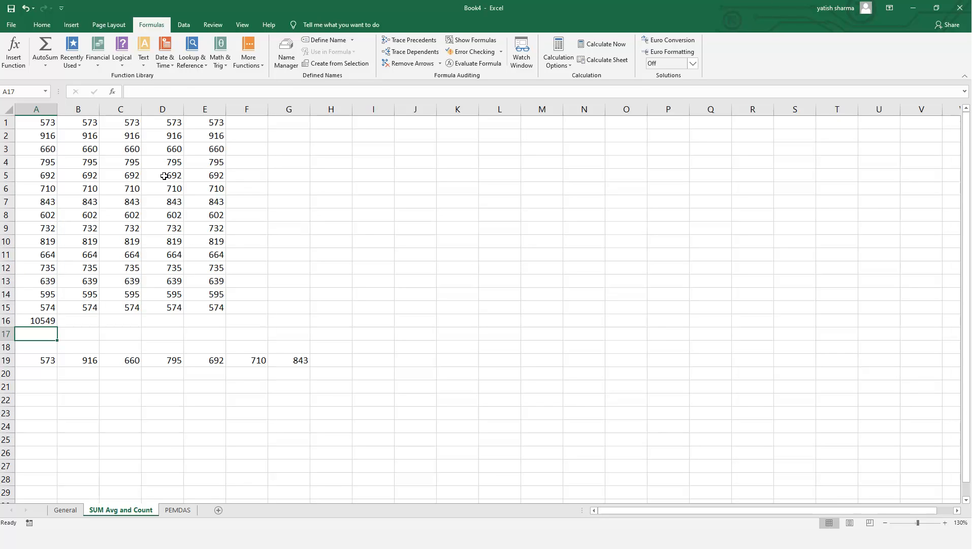
- Total column B in cell B16 with the formula =SUM(B1:B15)
key(Up)
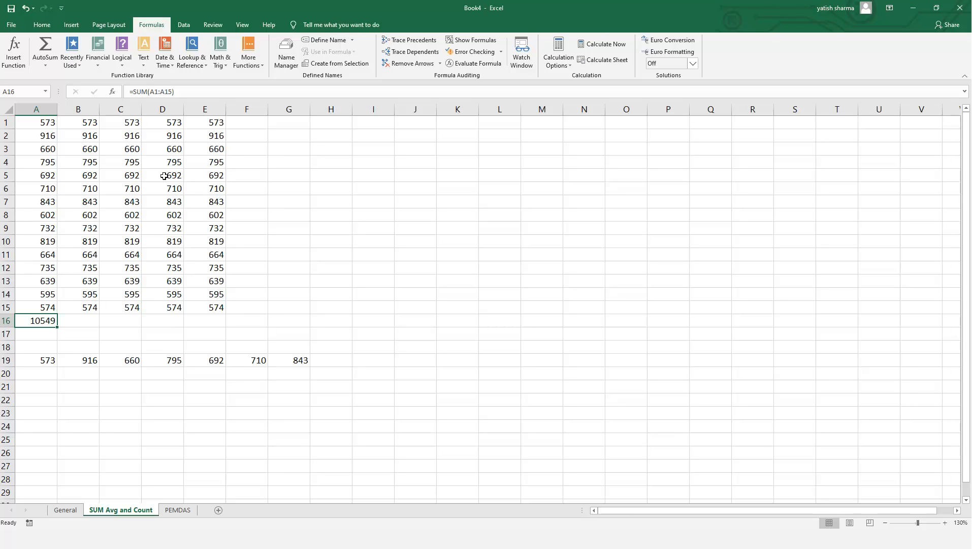
key(Right)
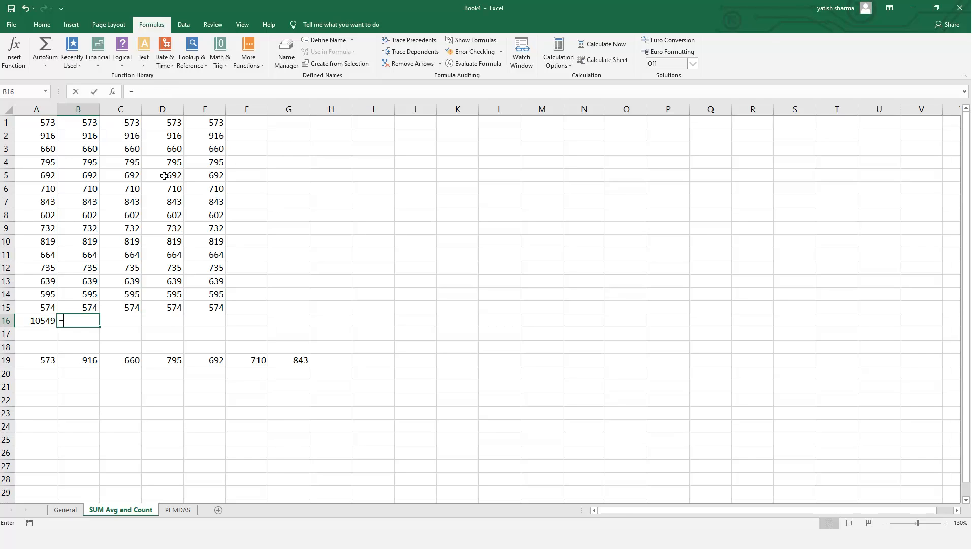
text(=su)
key(Down)
key(Down)
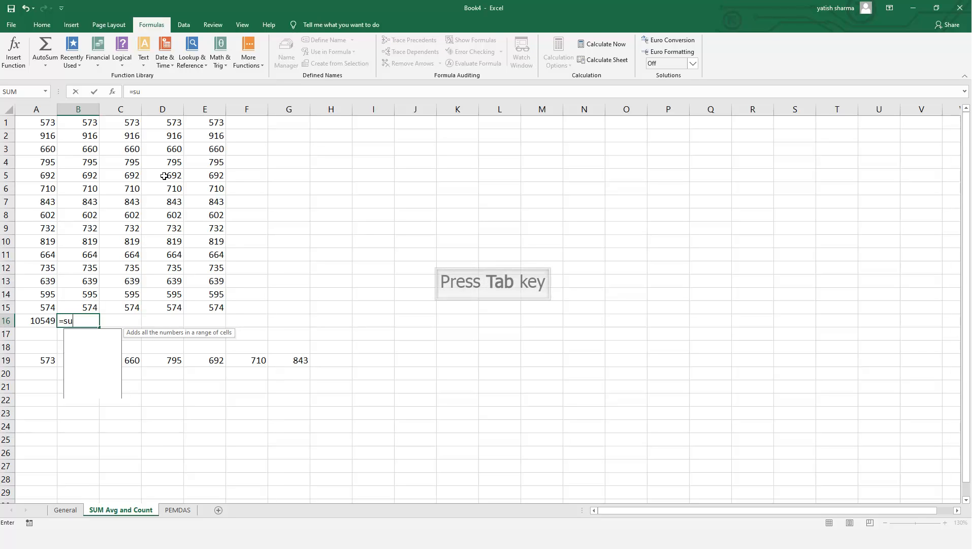
key(Tab)
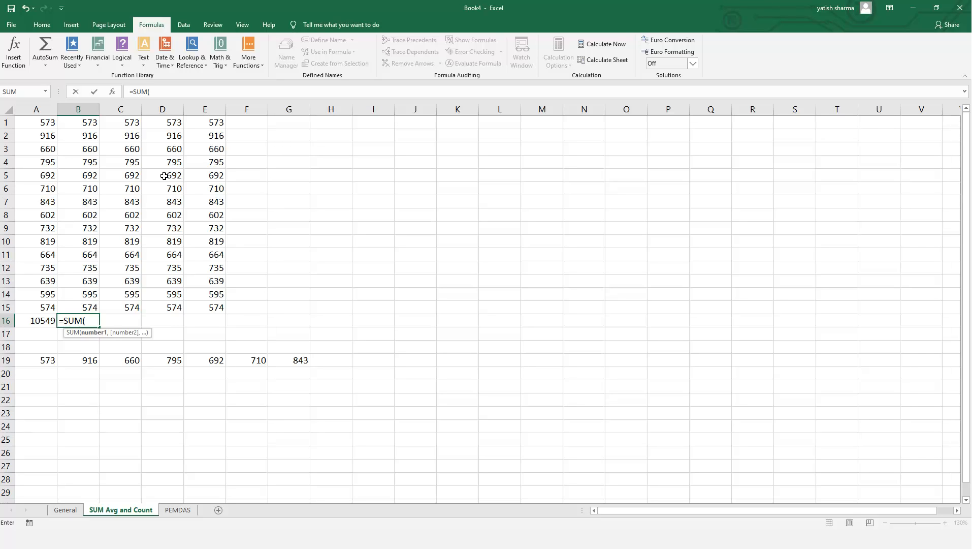
text(b1)
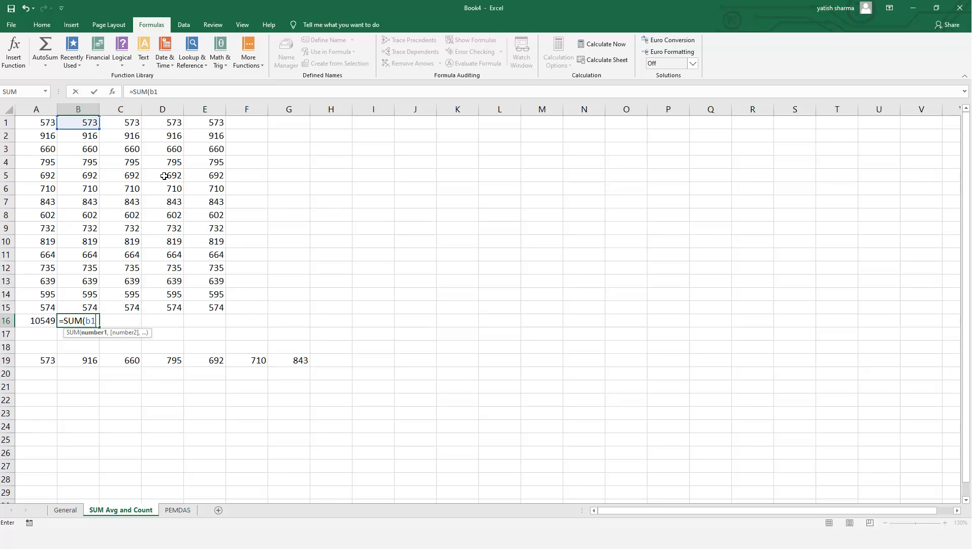
text(:b15)
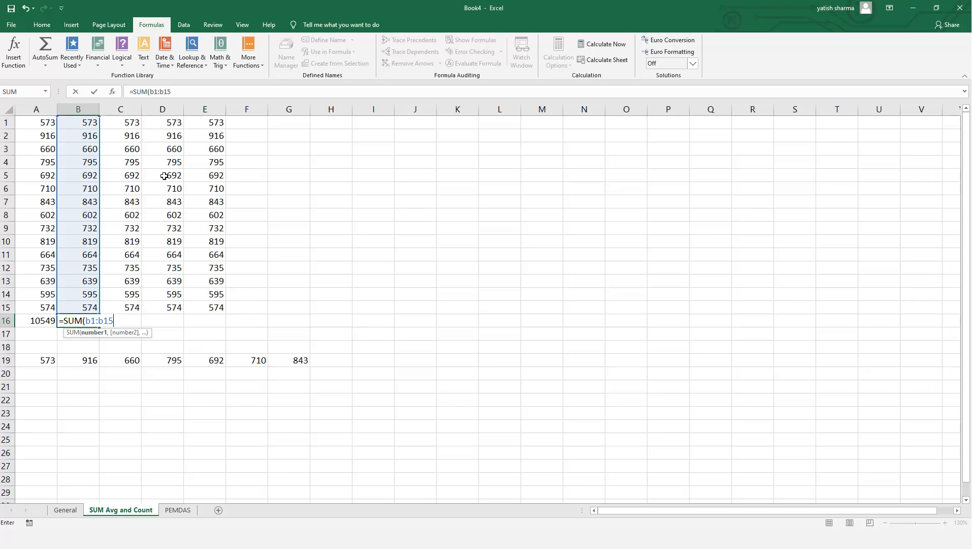
key(Return)
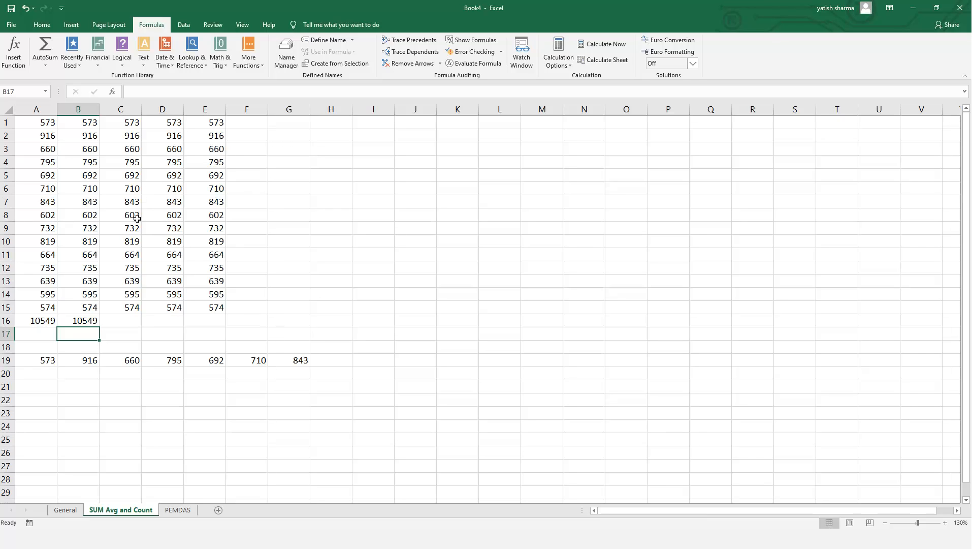
- Total column C in cell C16 using AutoSum's Sum over C1:C15
click(131, 319)
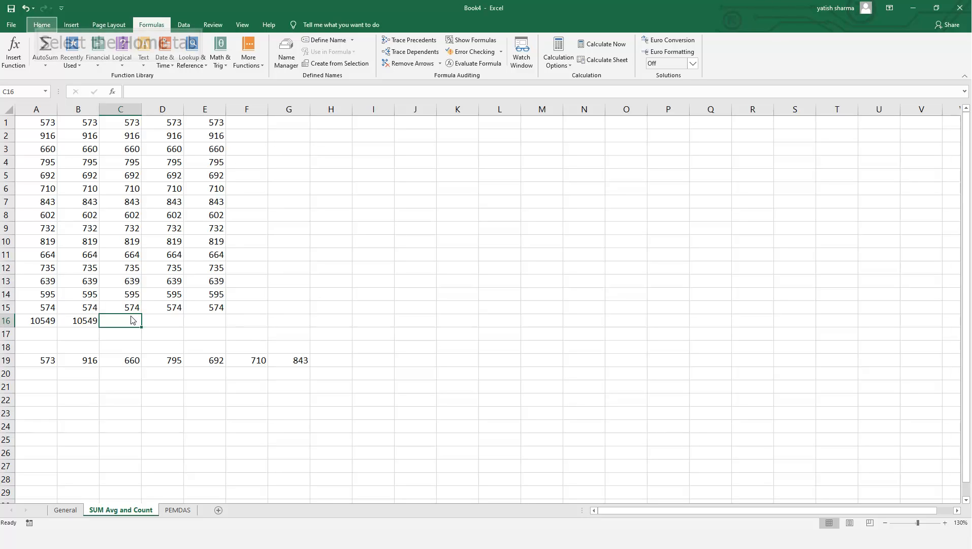
click(41, 24)
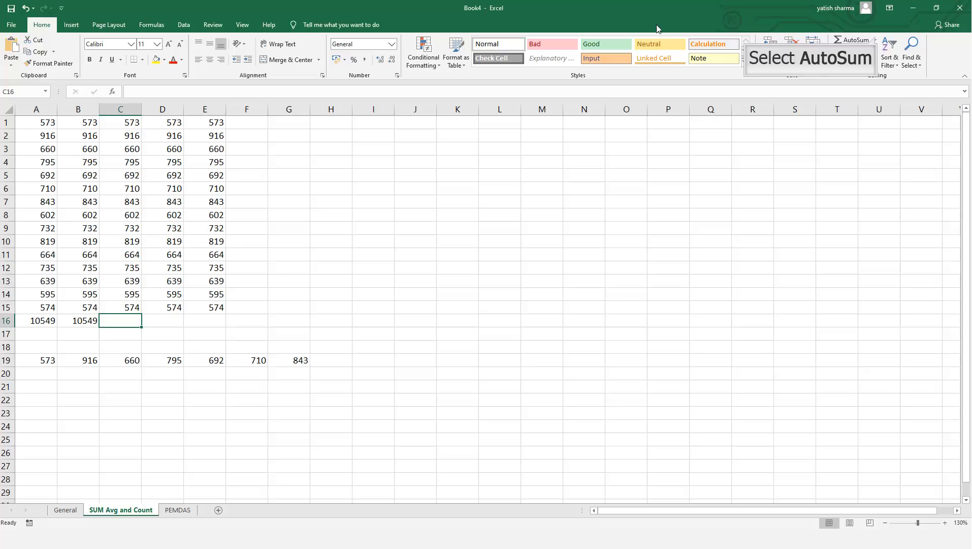
click(876, 39)
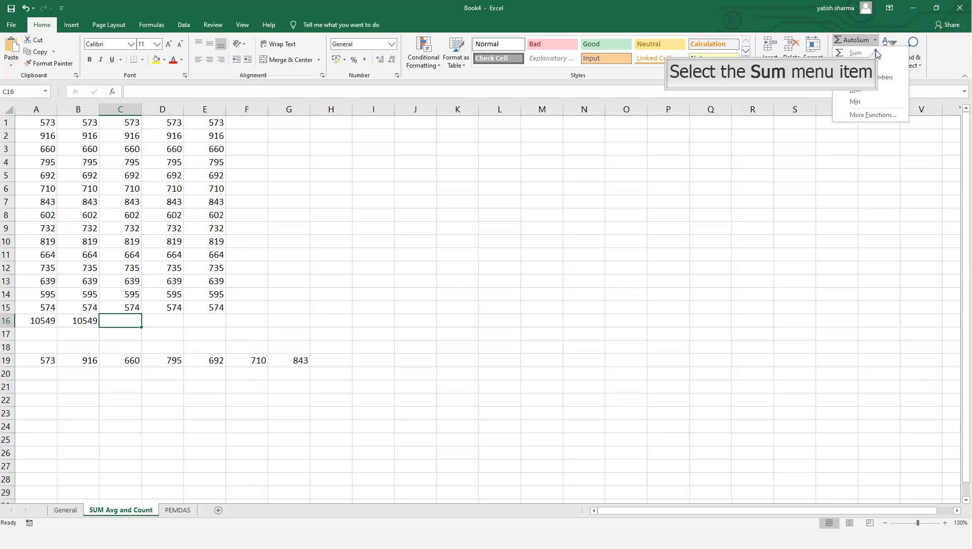
click(876, 51)
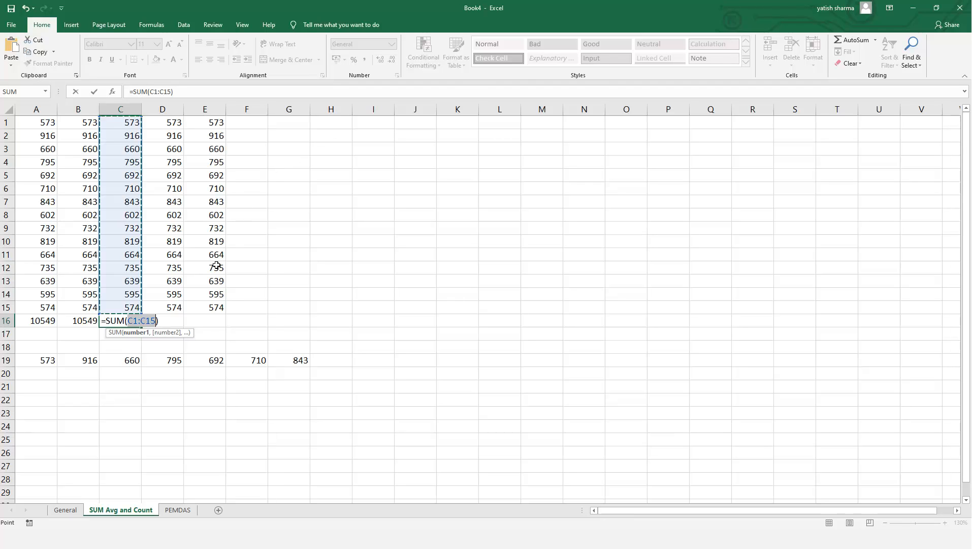
key(Return)
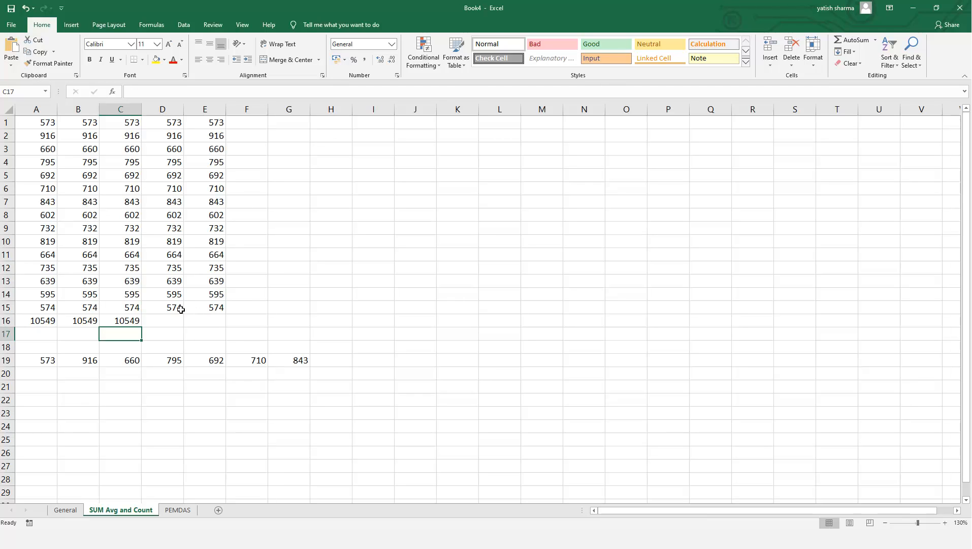
- Average column D in cell D16 using AutoSum's Average over D1:D15
click(154, 323)
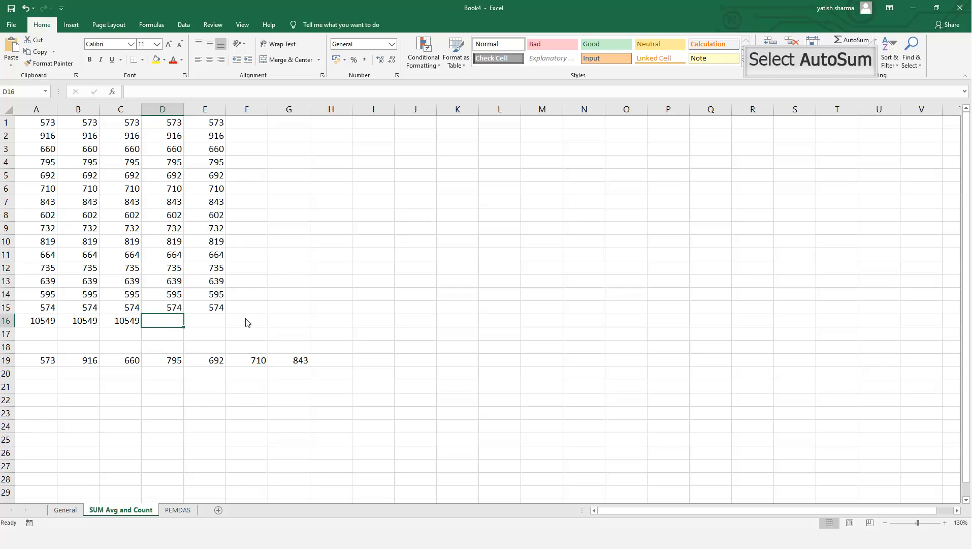
click(876, 40)
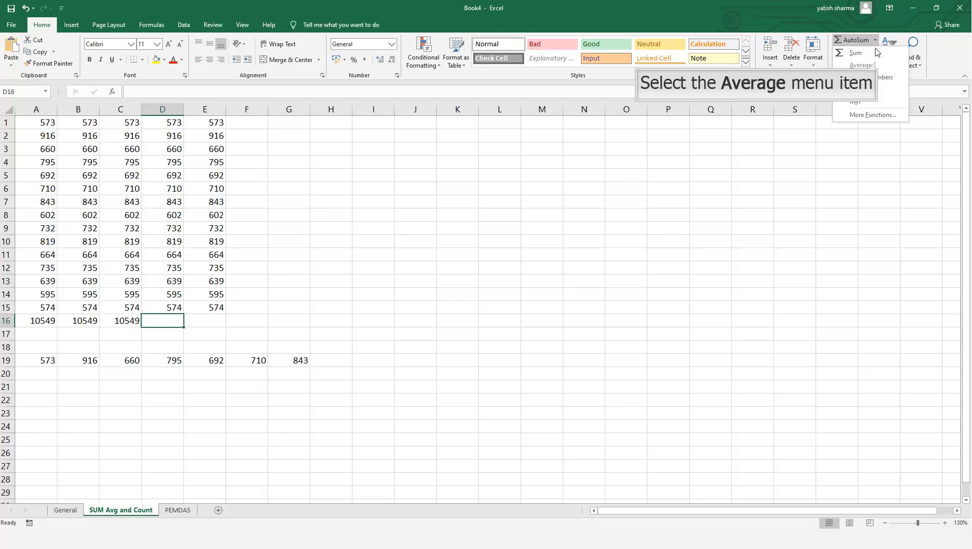
click(876, 65)
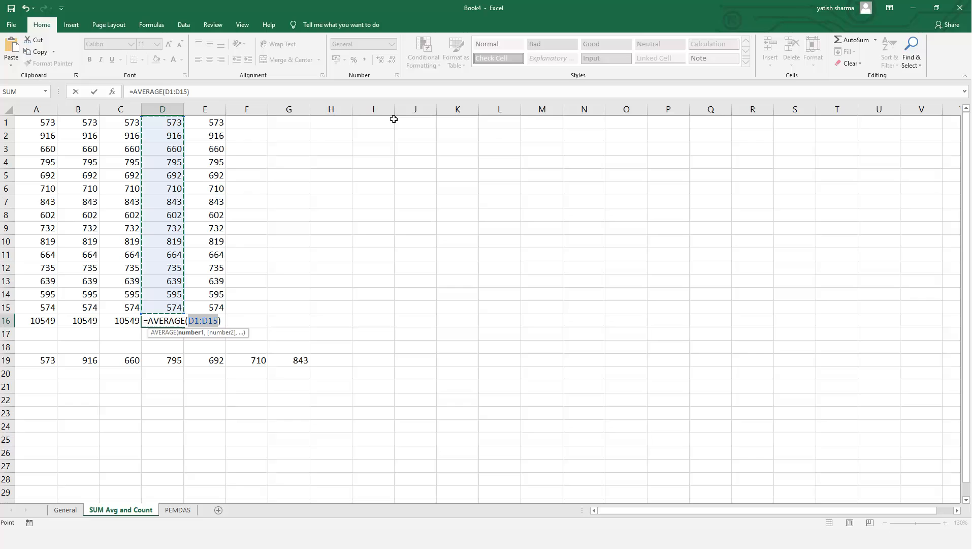
key(Return)
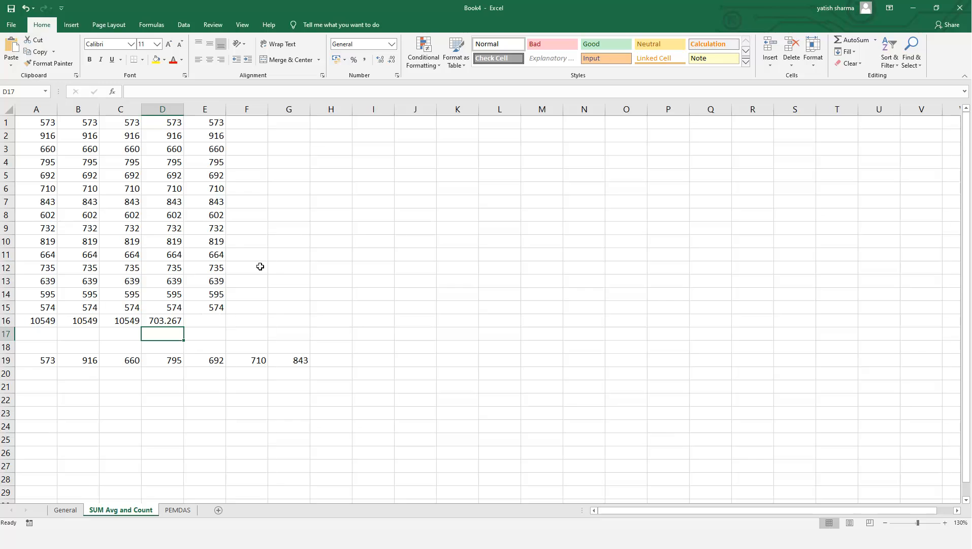
- Count the numbers in column E in cell E16 using AutoSum's Count Numbers over E1:E15
click(211, 320)
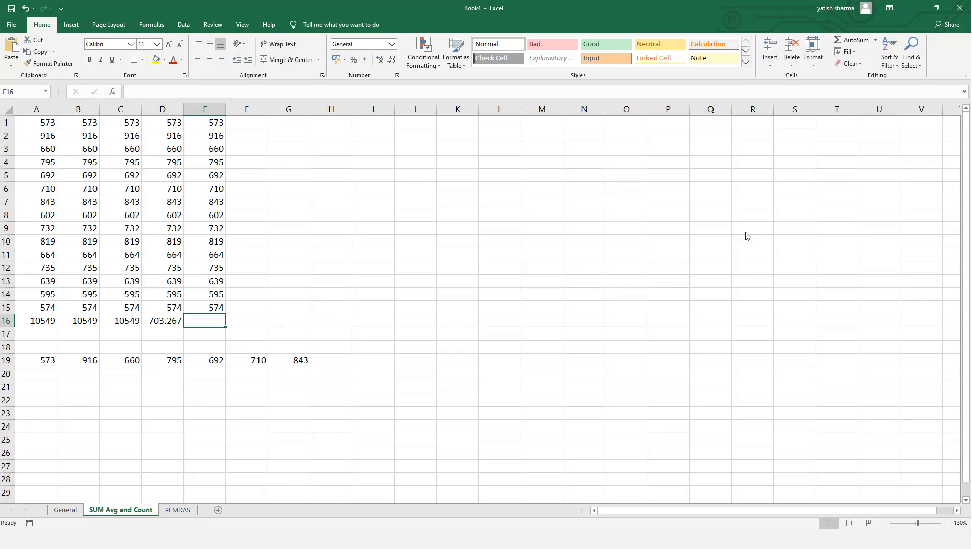
click(876, 40)
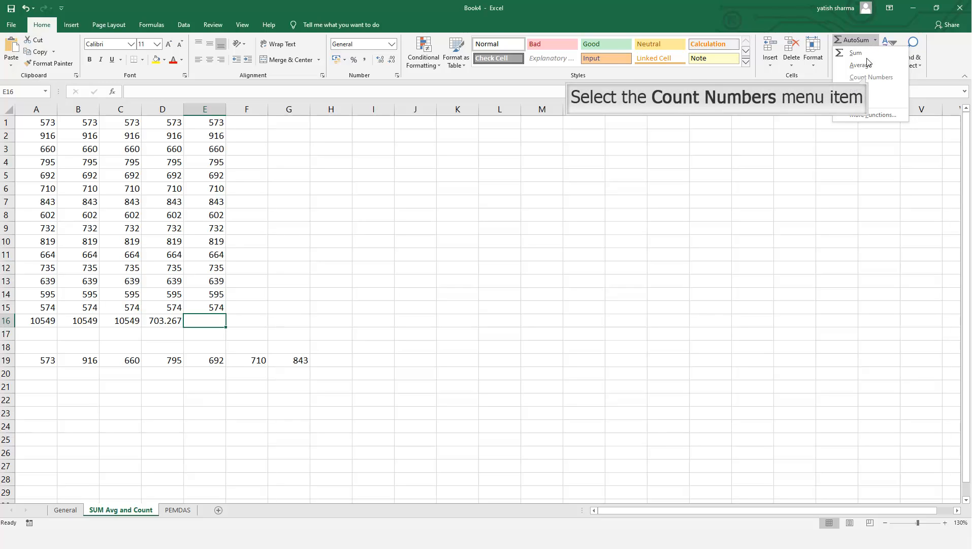
click(866, 75)
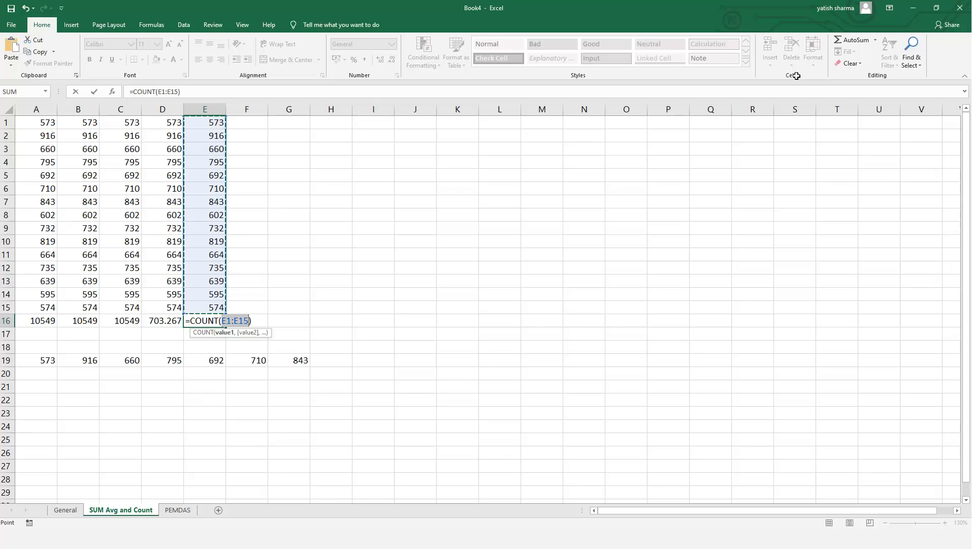
key(Return)
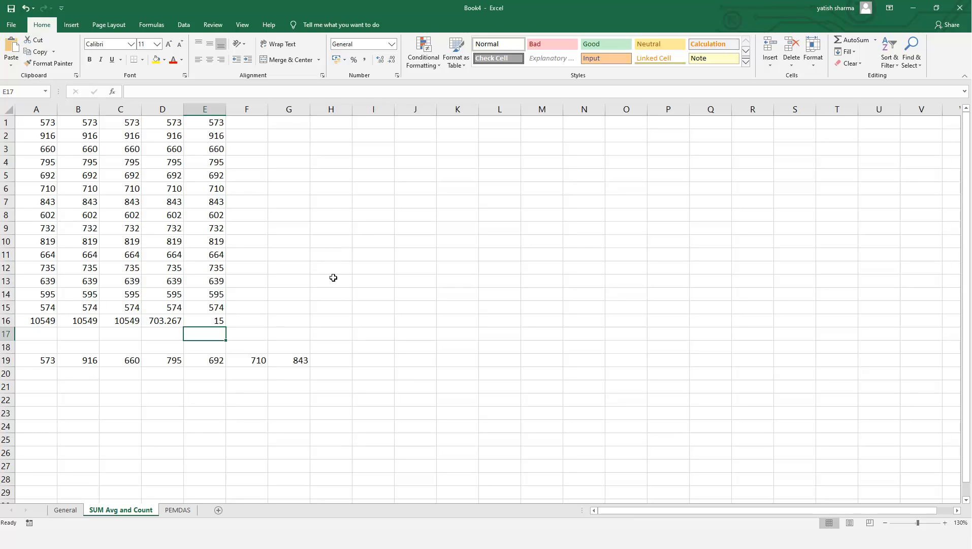
- Total the row 19 values in cell H19 using AutoSum's Sum over A19:G19, and reselect that cell
click(335, 363)
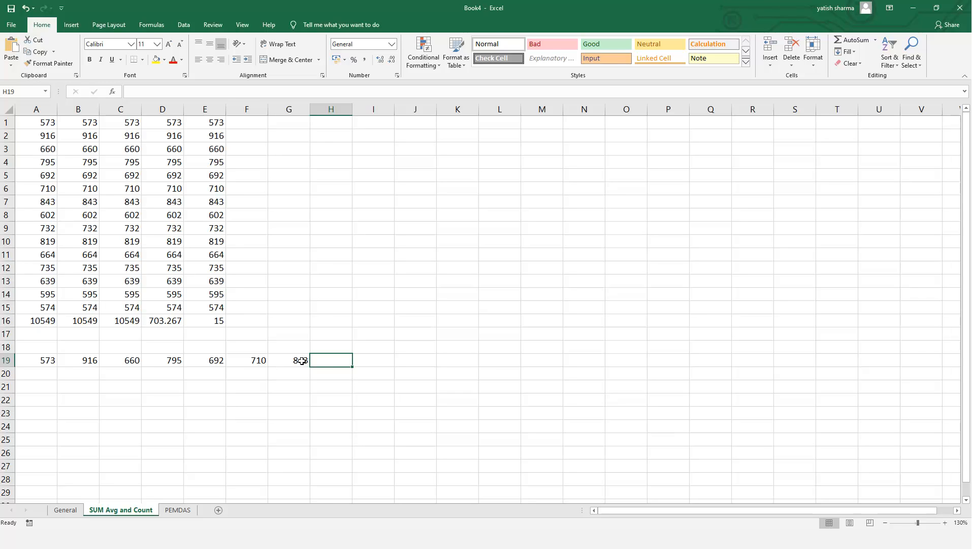
drag(303, 361, 32, 363)
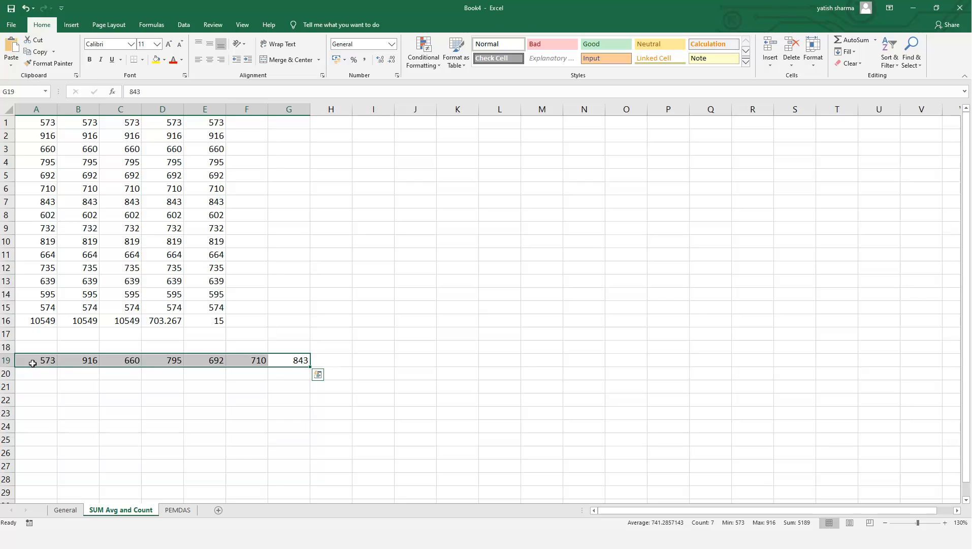
click(332, 361)
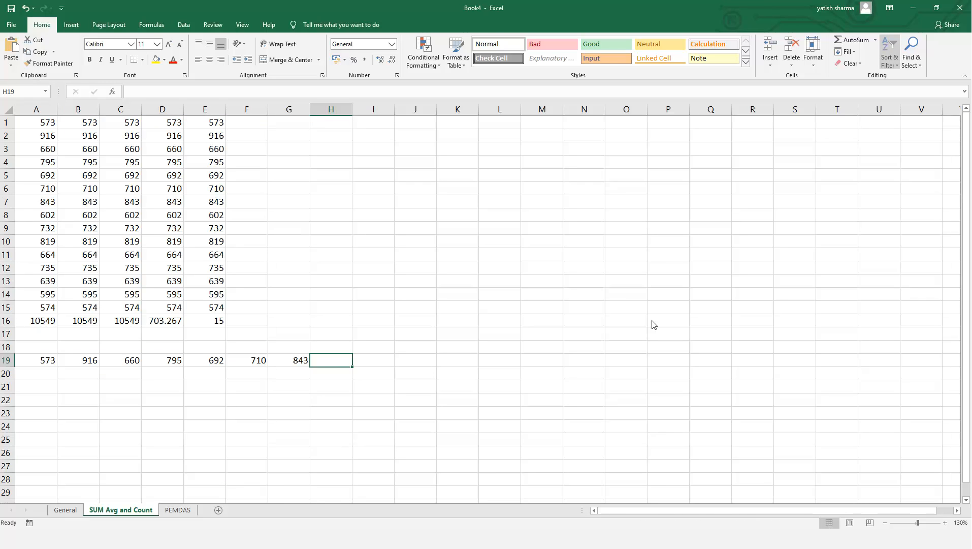
click(883, 44)
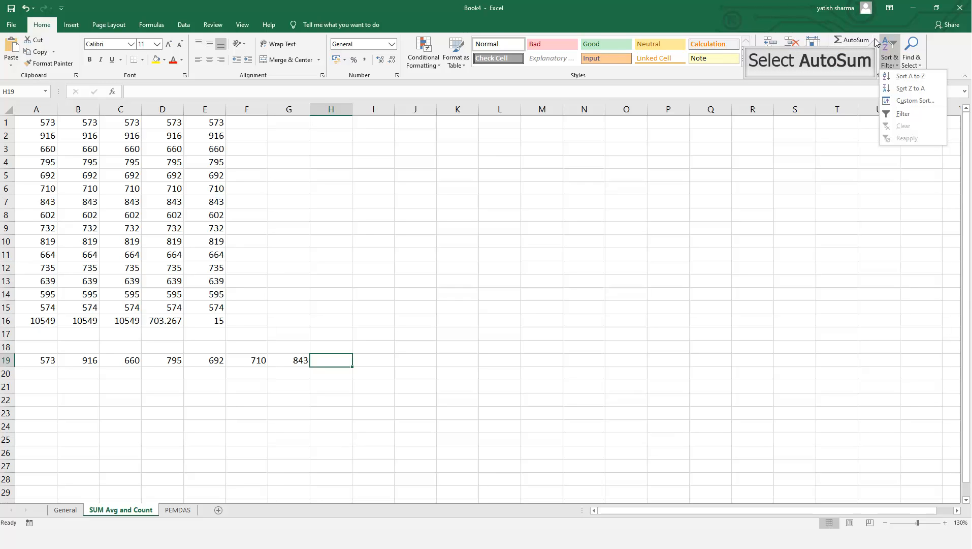
click(875, 39)
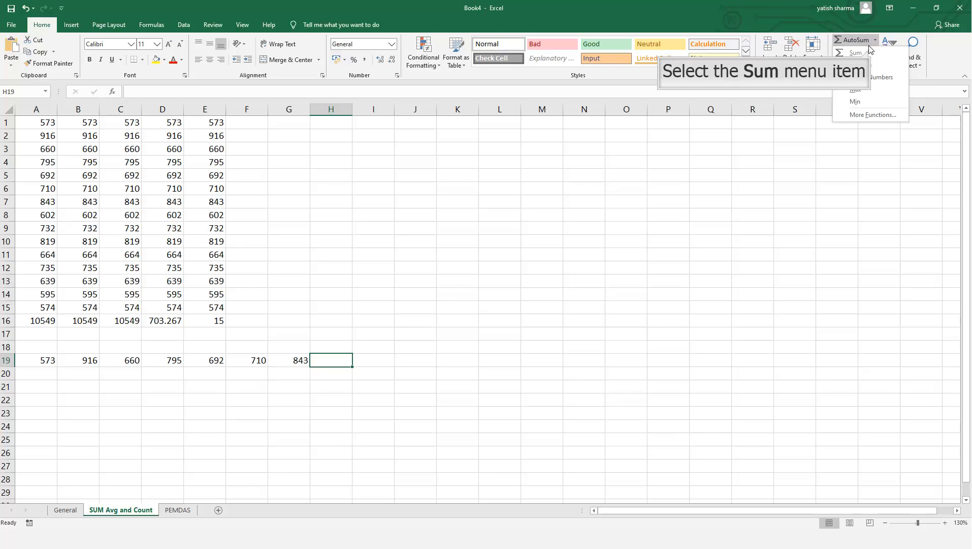
click(869, 51)
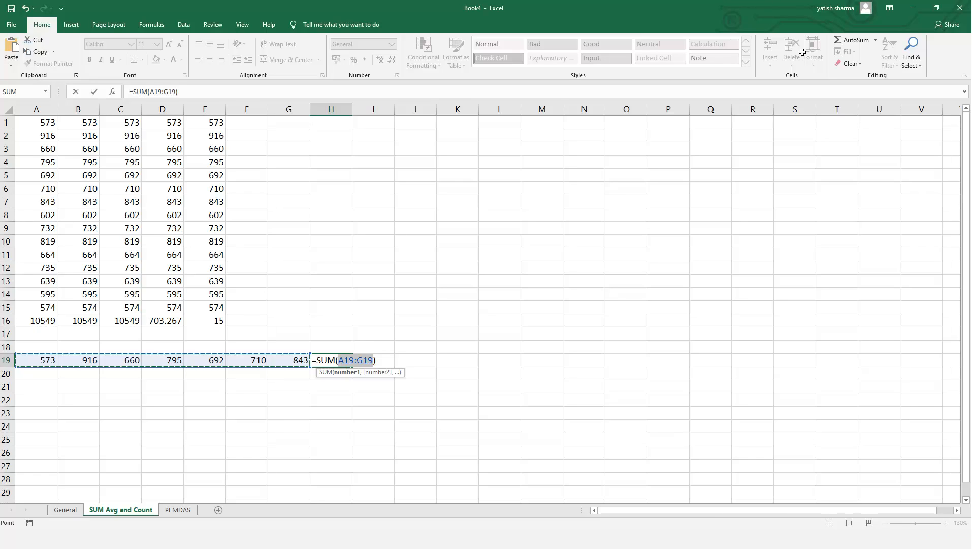
key(Return)
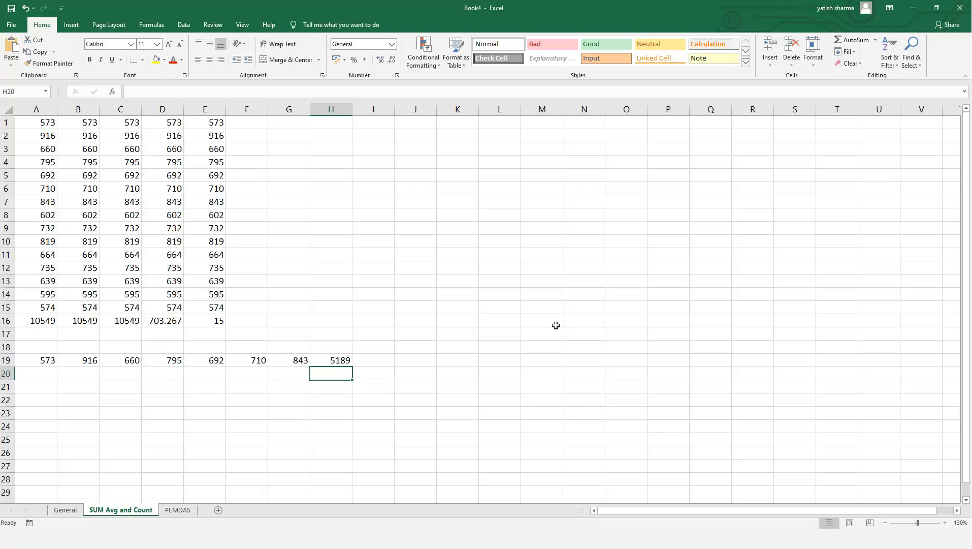
key(Up)
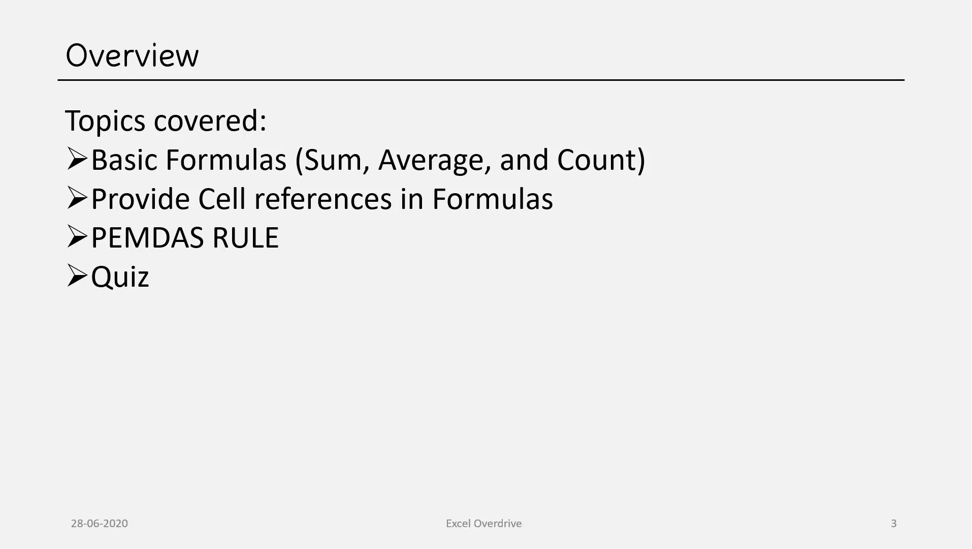
key(Right)
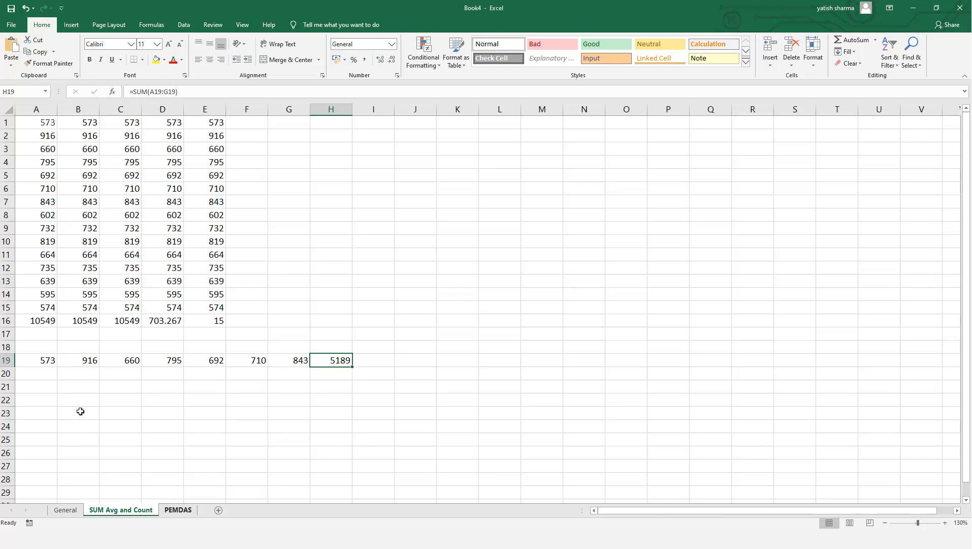
- On the PEMDAS sheet, enter the formula =5*3+2 in cell A1
click(49, 125)
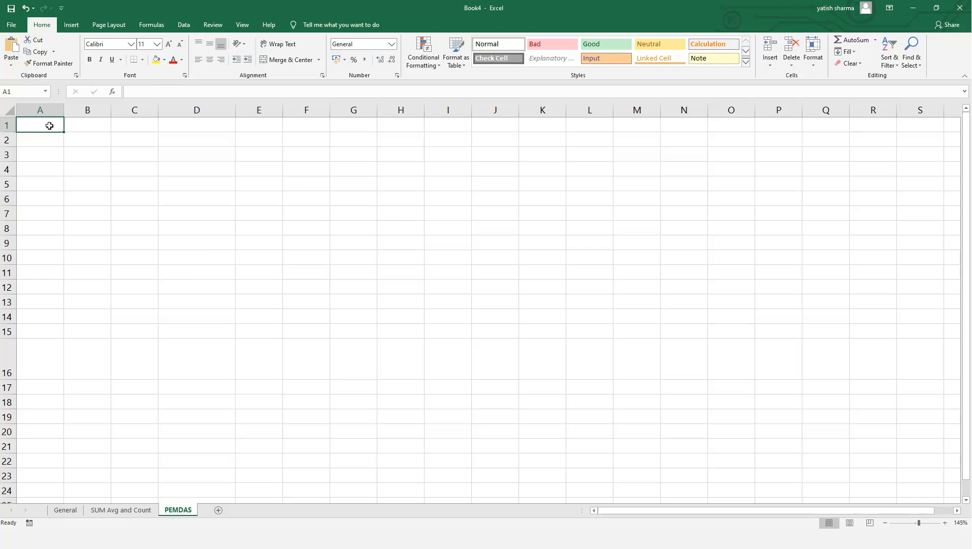
text(=5*)
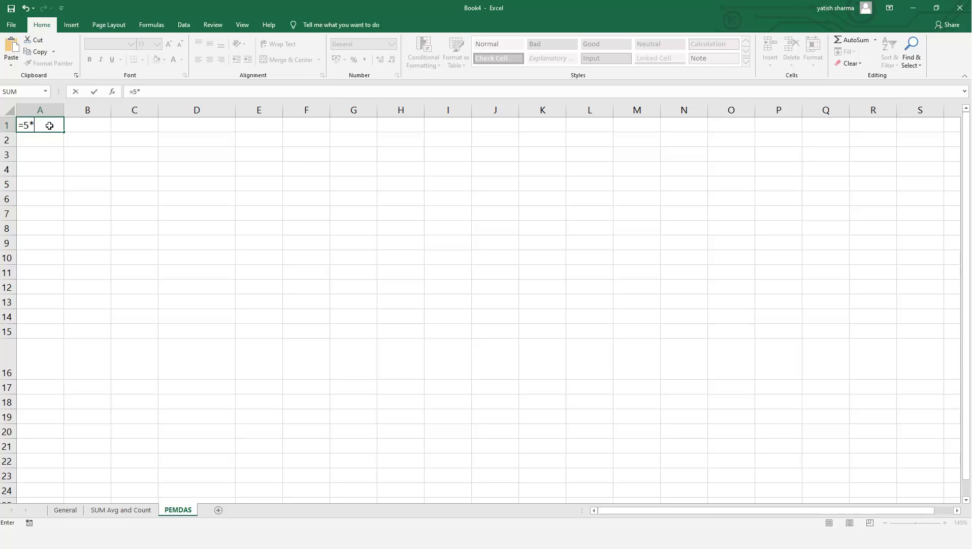
text(3+)
text(2)
key(Return)
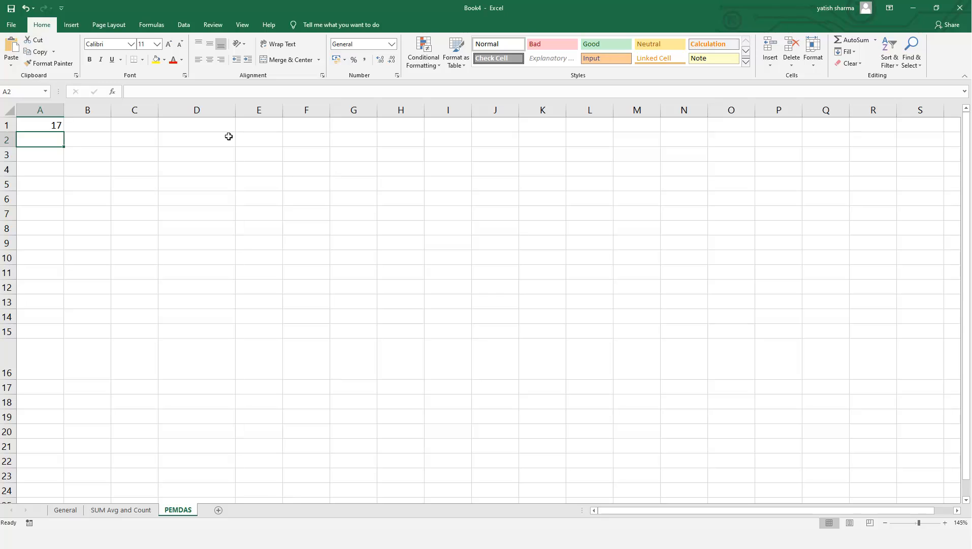
- Enter the formula =5*(3+2) in cell A2 so the addition is evaluated before the multiplication
text(=5)
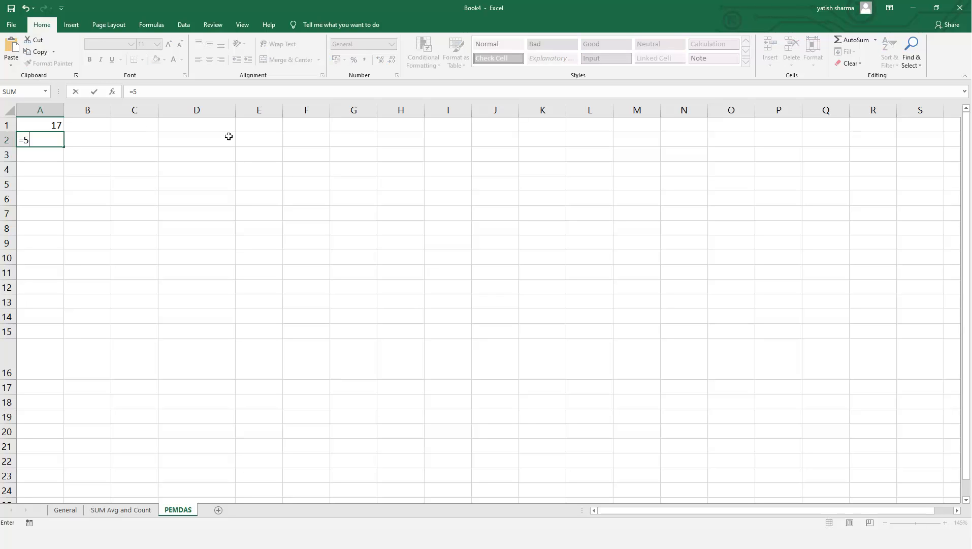
text(*(3+2)
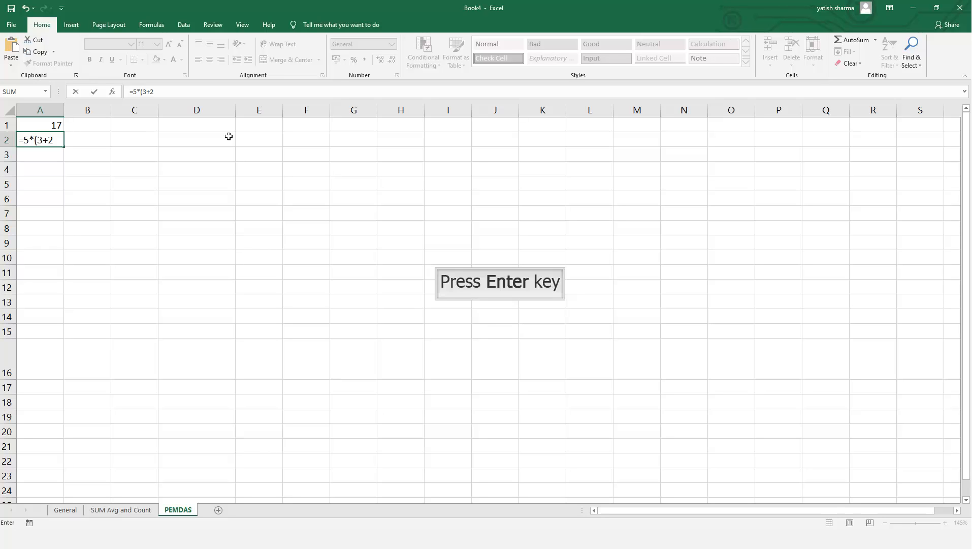
key(Return)
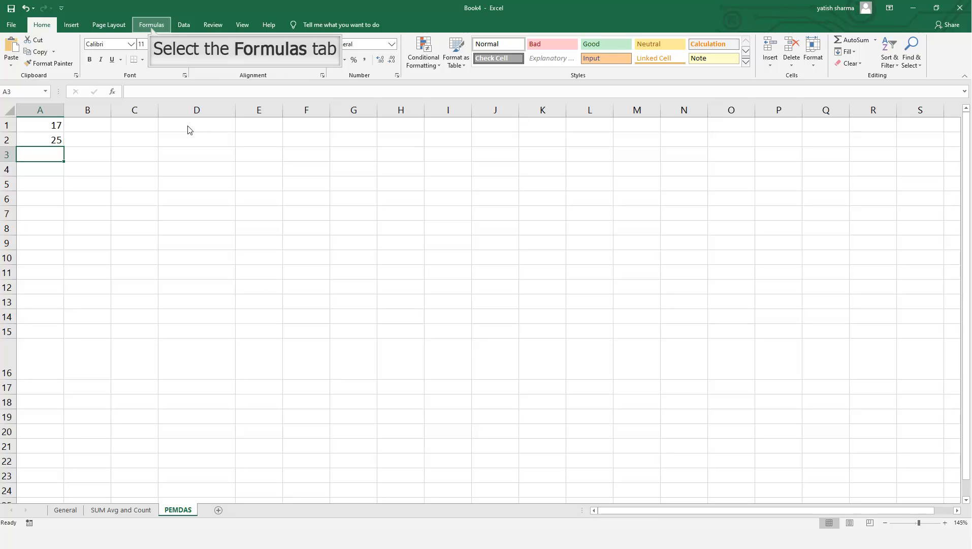
- Look through the list of Financial functions in the function library without inserting any
click(151, 27)
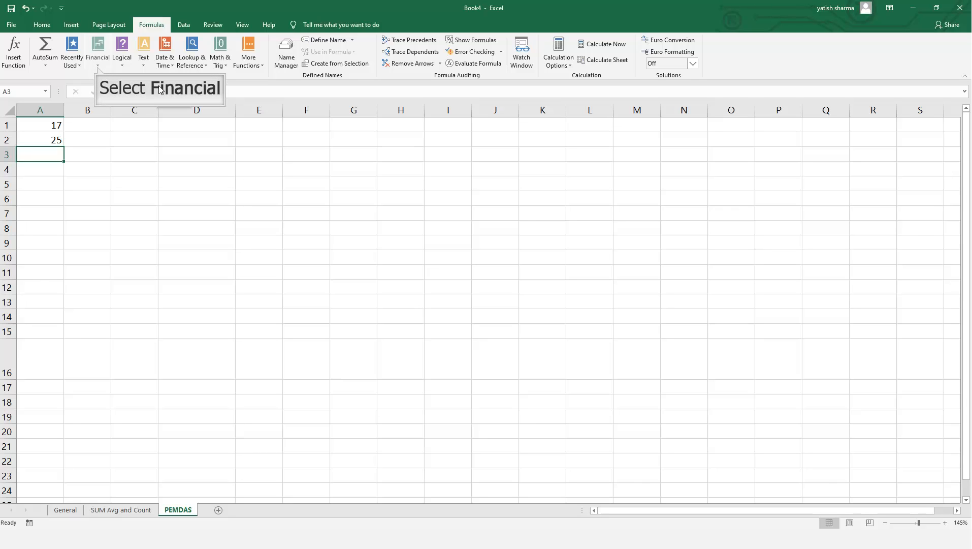
click(99, 65)
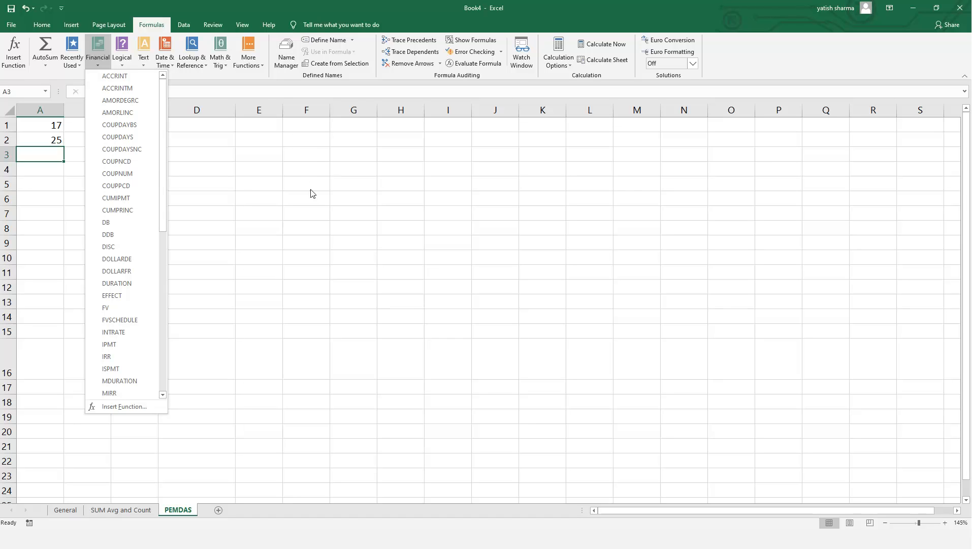
click(317, 242)
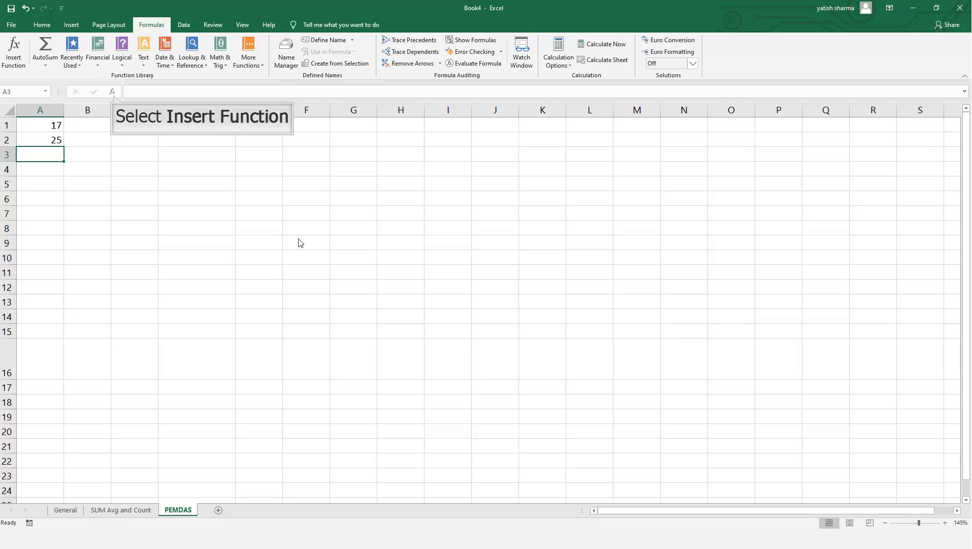
- Start inserting a function in cell A3 and search all function categories for "sum"
click(113, 95)
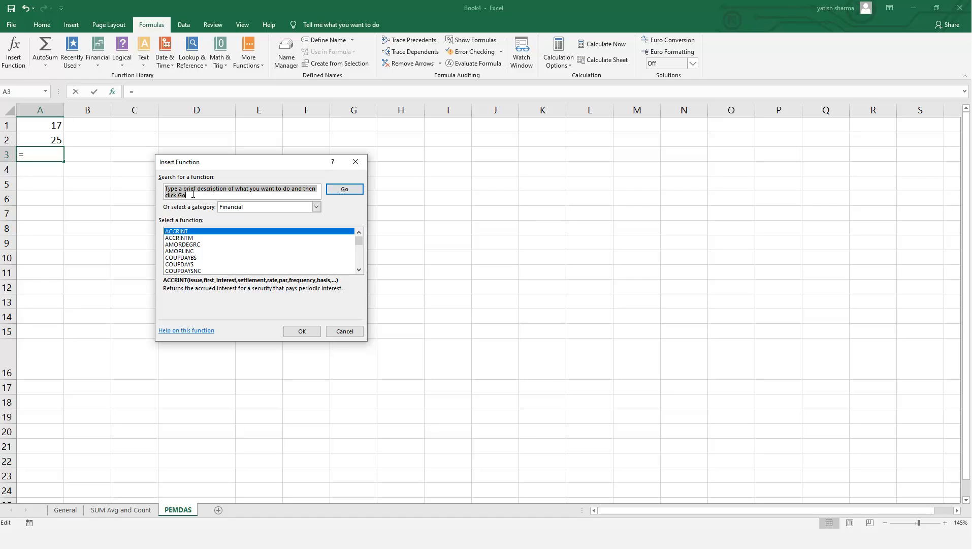
text(sum)
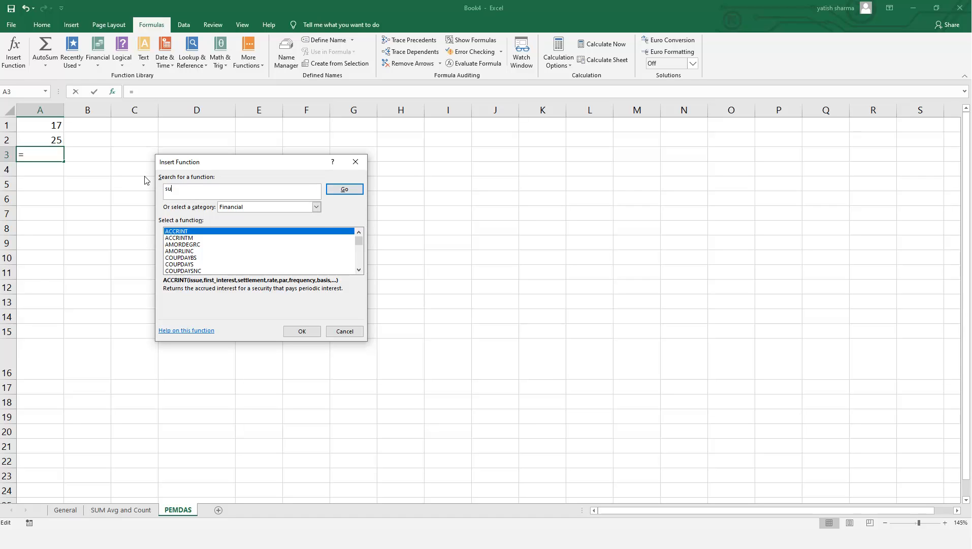
click(316, 206)
click(253, 225)
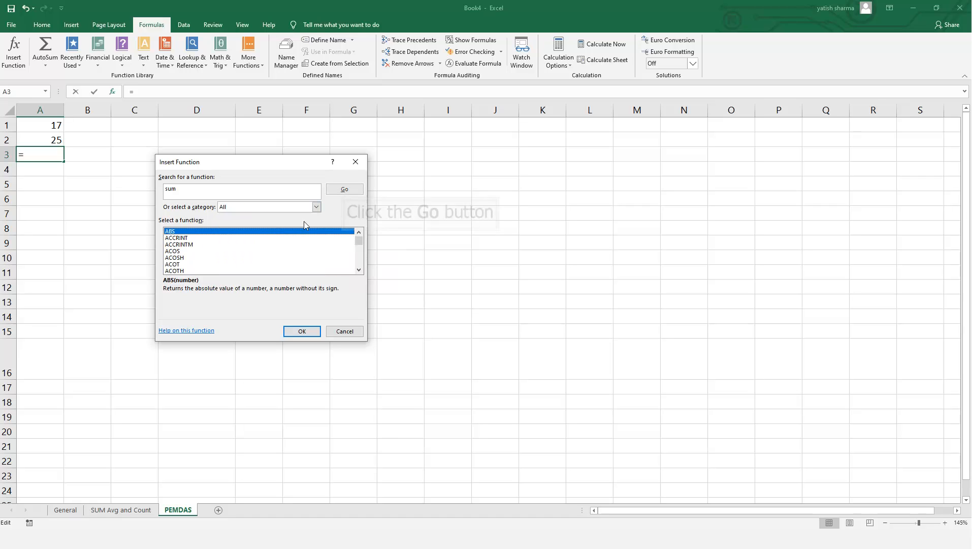
click(345, 189)
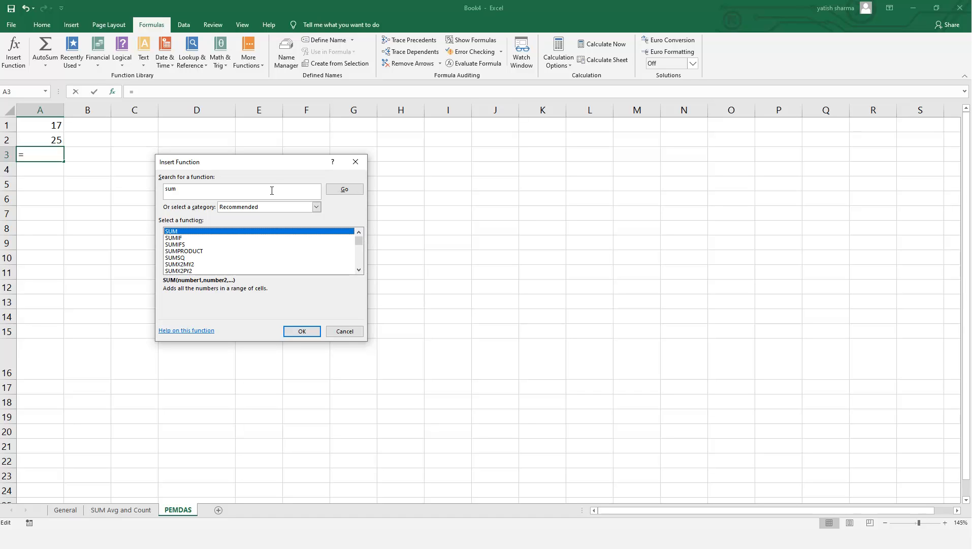
- Search all function categories for "interest", look over the suggested functions and leave the dialog without inserting one
click(213, 194)
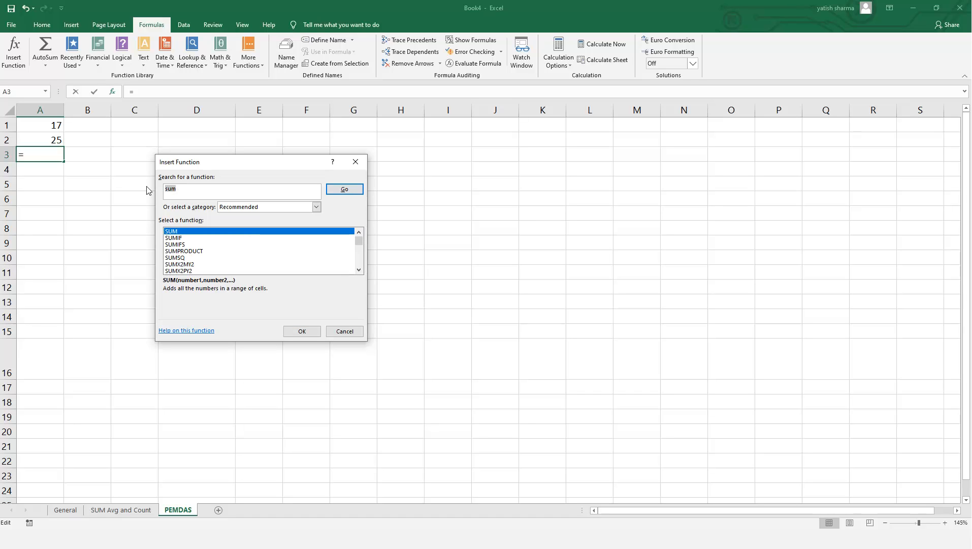
text(interest)
click(316, 206)
click(248, 233)
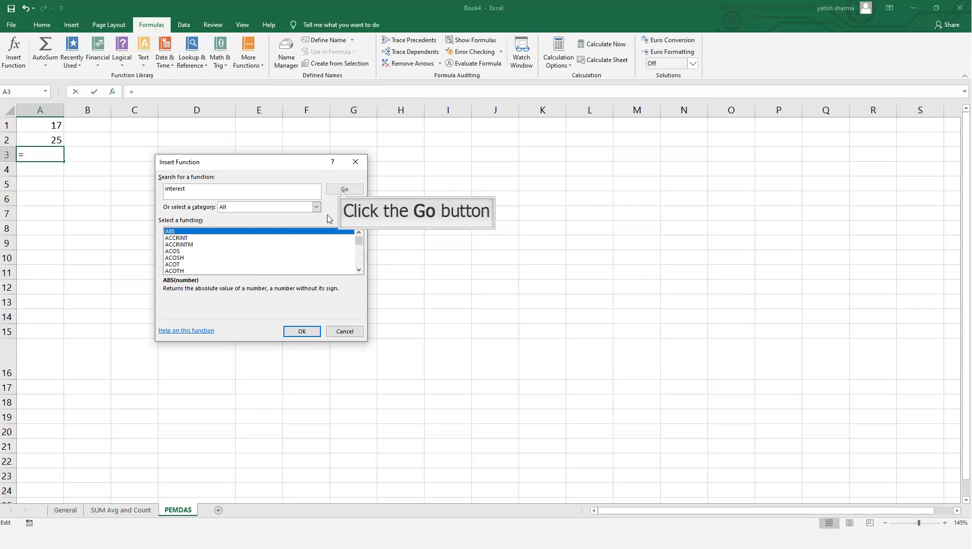
click(342, 190)
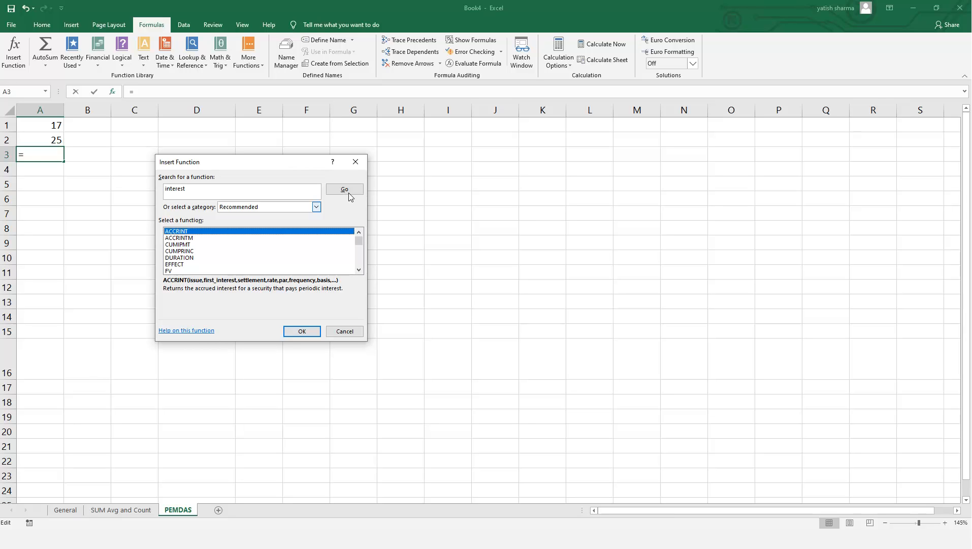
mouse_move(359, 239)
mouse_down()
mouse_move(359, 257)
mouse_move(357, 242)
mouse_up()
click(346, 332)
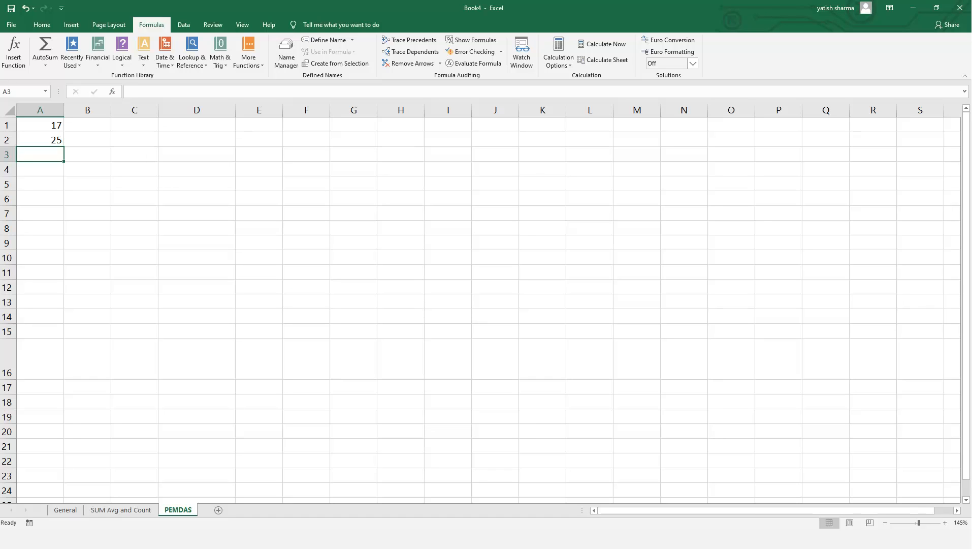